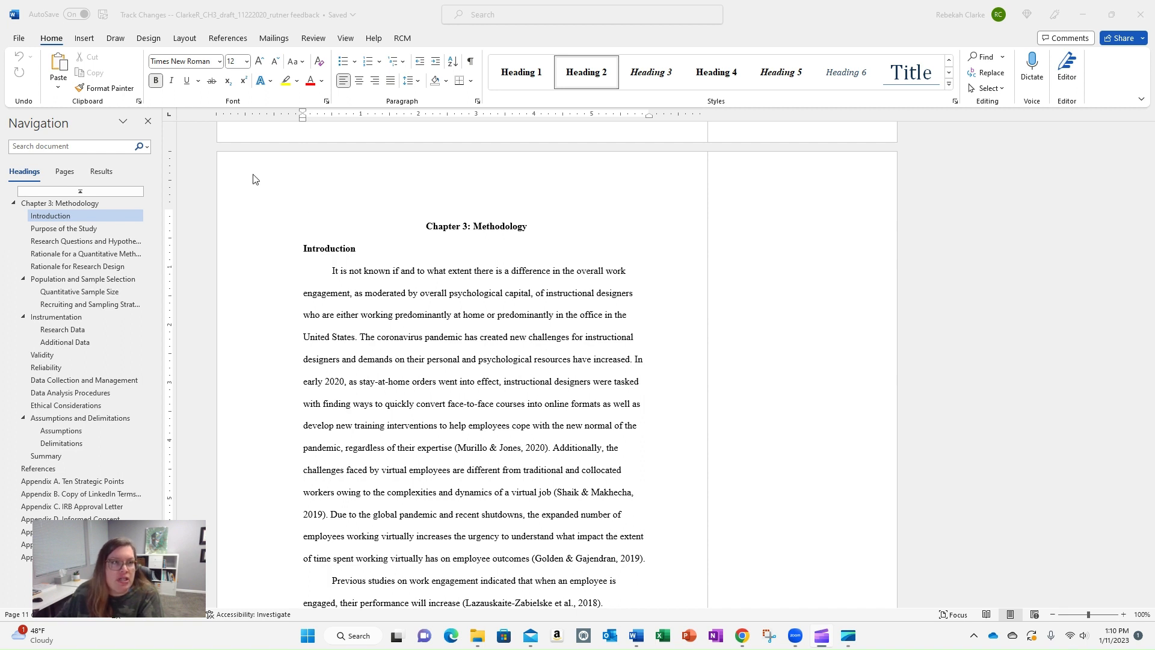
- Turn off Track Changes and try inserting "fffff" in the Introduction's first sentence, removing the test letters again
click(313, 39)
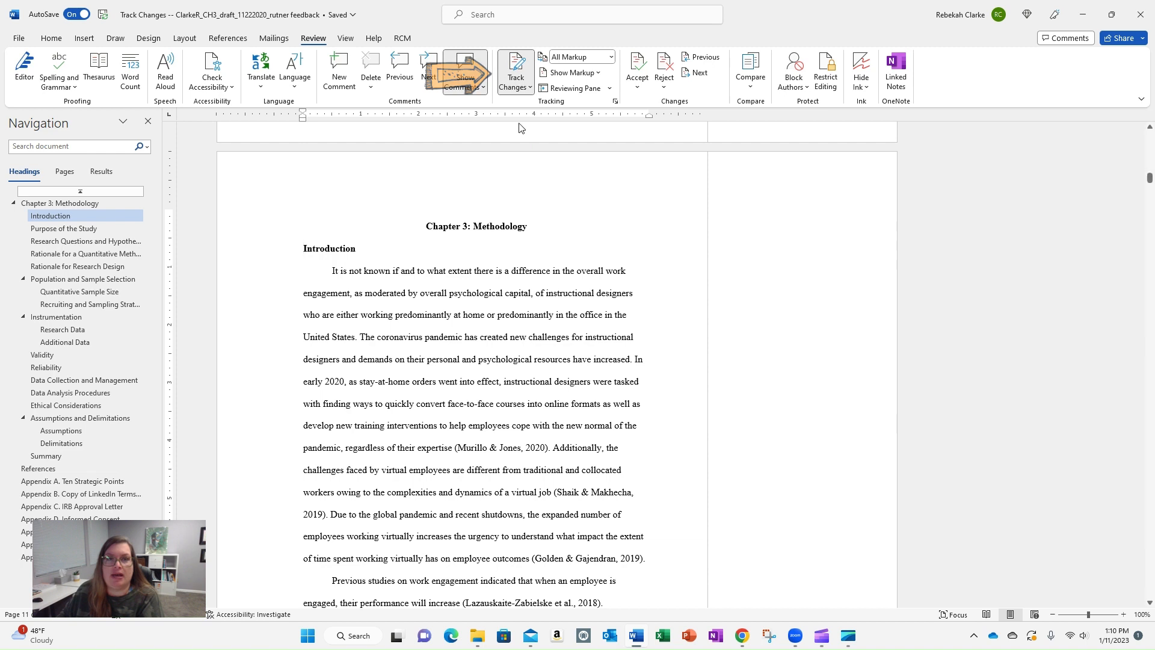
click(516, 64)
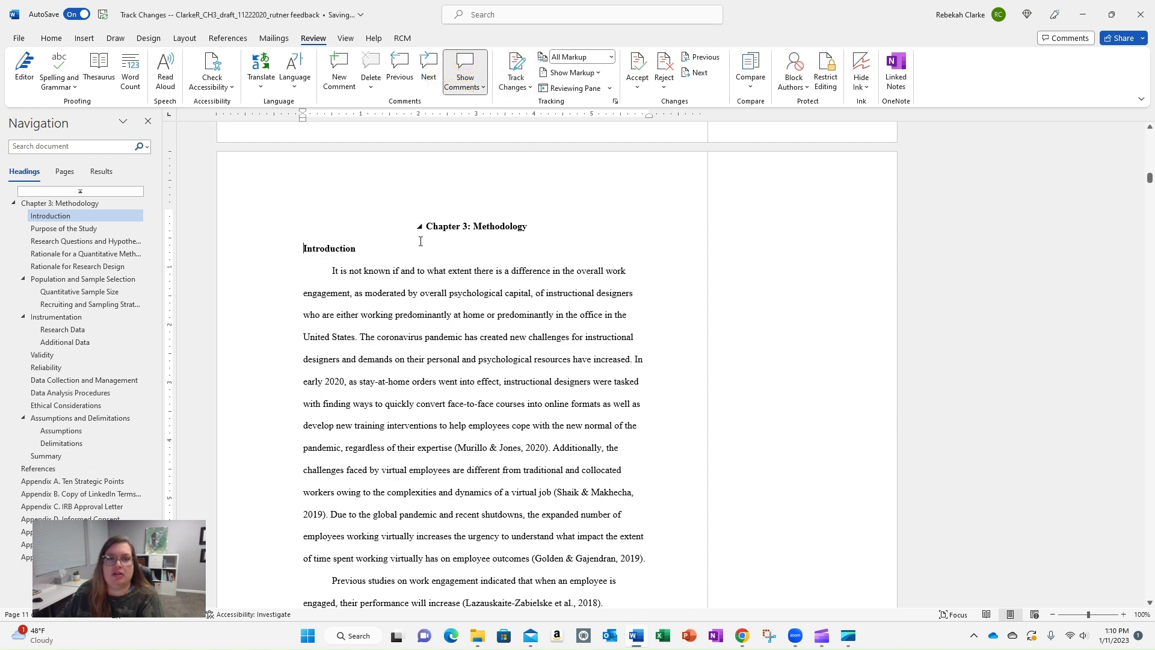
click(421, 270)
text(fffff)
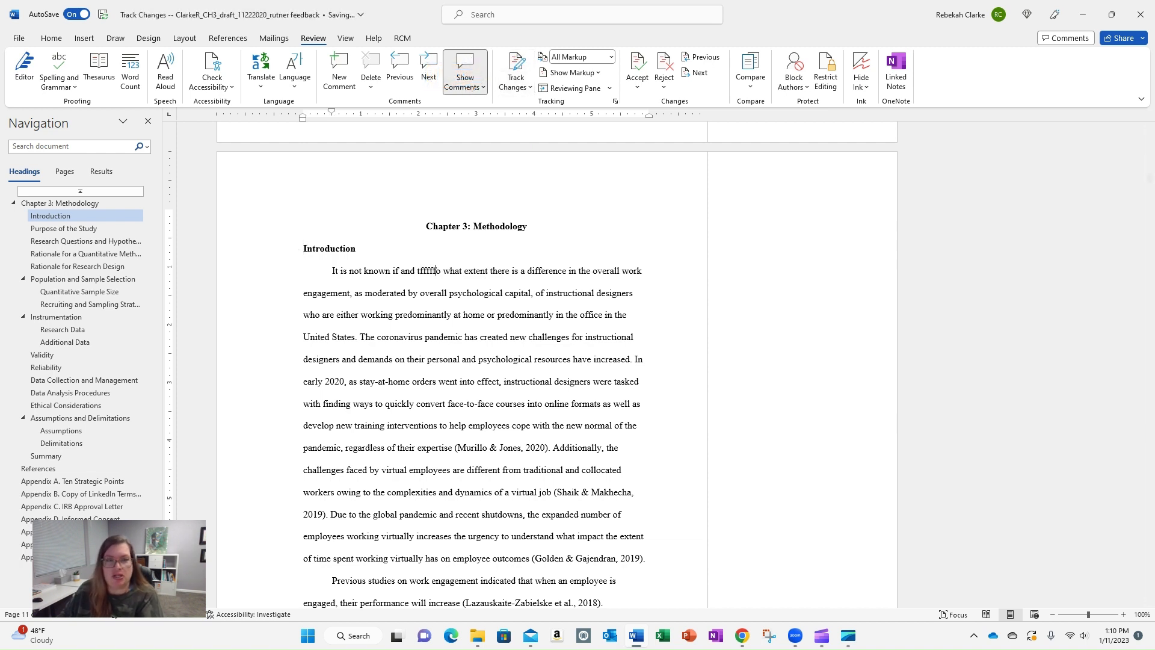
key(BackSpace)
key(BackSpace)
key(BackSpace)
key(BackSpace)
key(BackSpace)
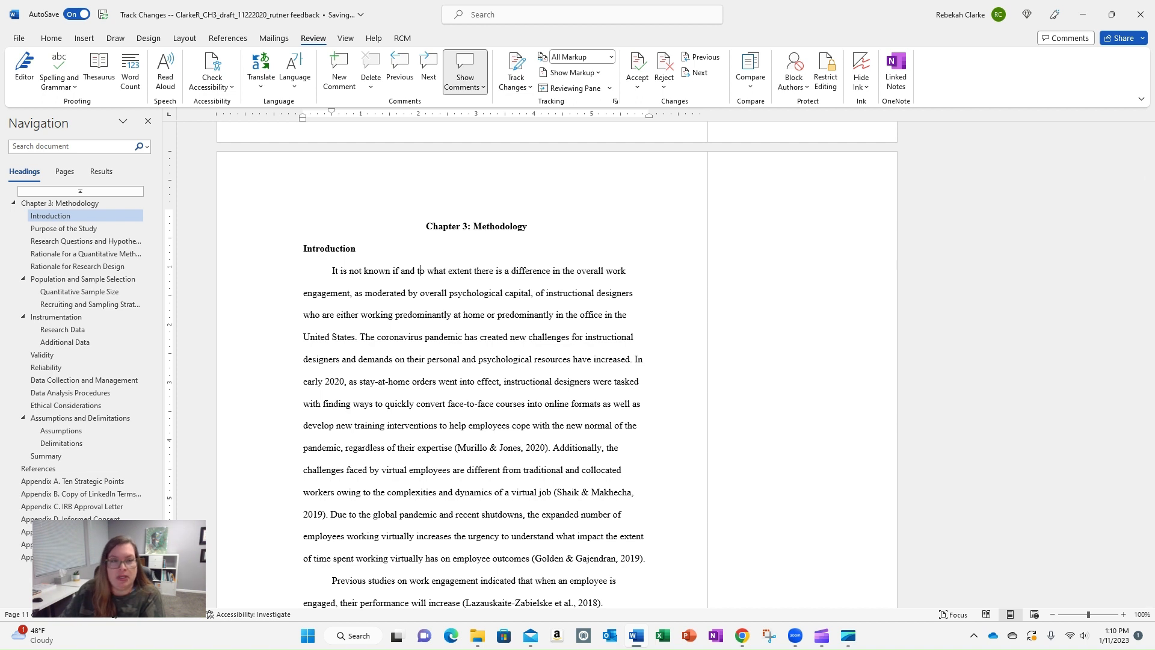
- Turn on Track Changes and try inserting "lllll" within "what" in the Introduction's first sentence, removing the test letters again
click(519, 68)
click(434, 272)
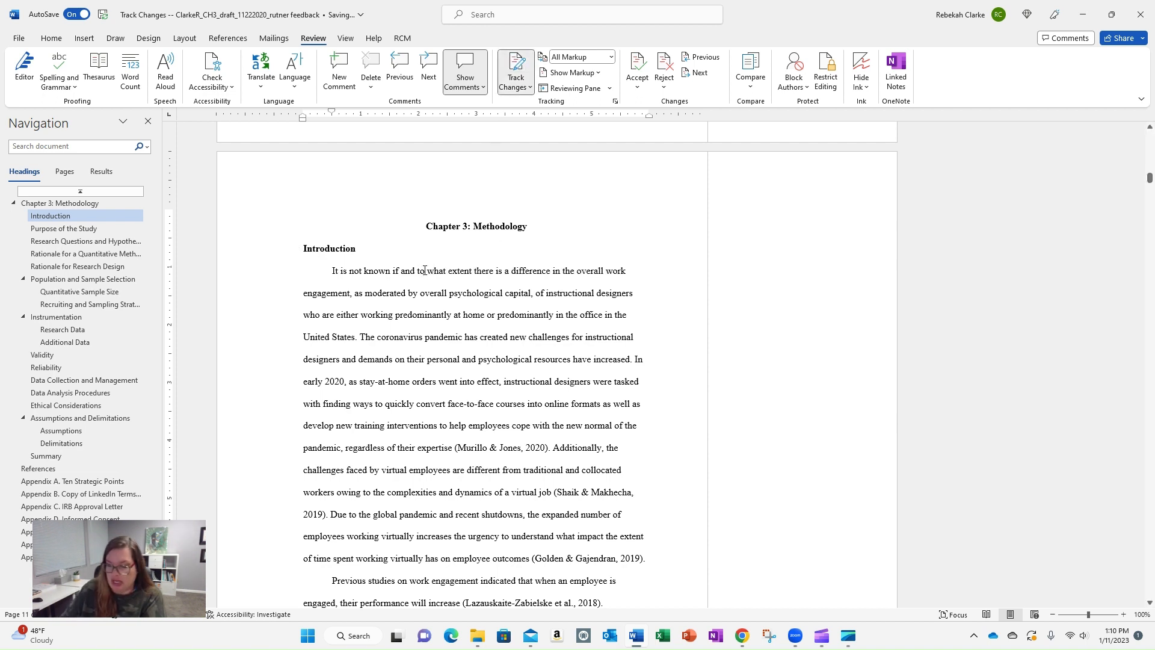
text(lllll)
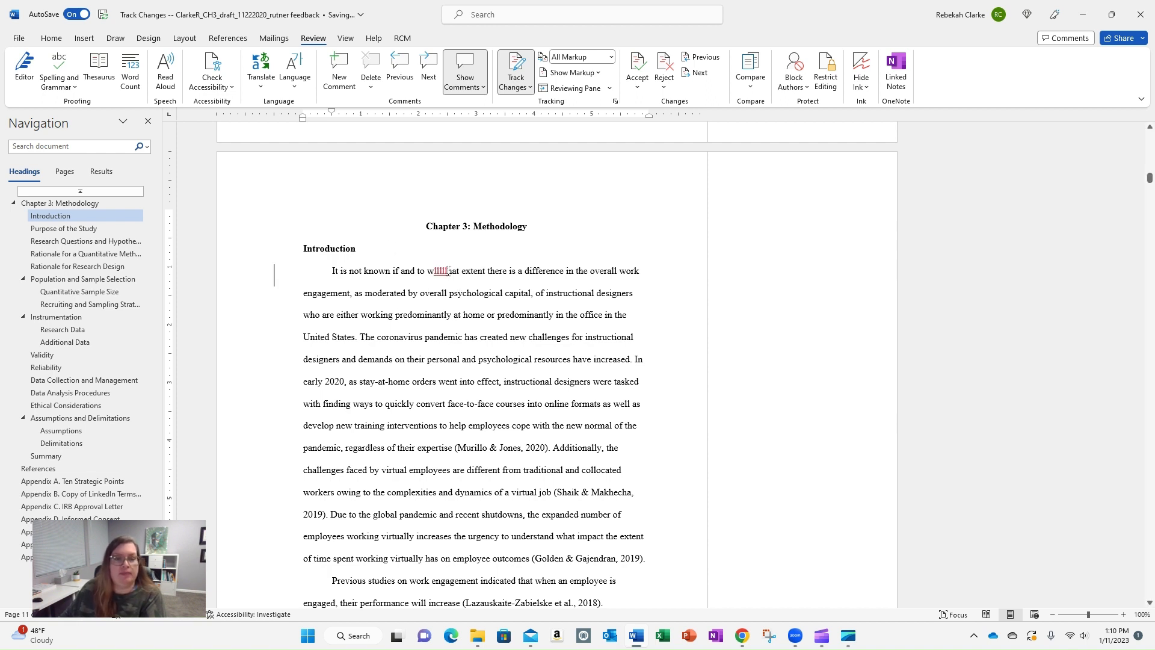
key(BackSpace)
key(BackSpace)
key(BackSpace)
key(BackSpace)
key(BackSpace)
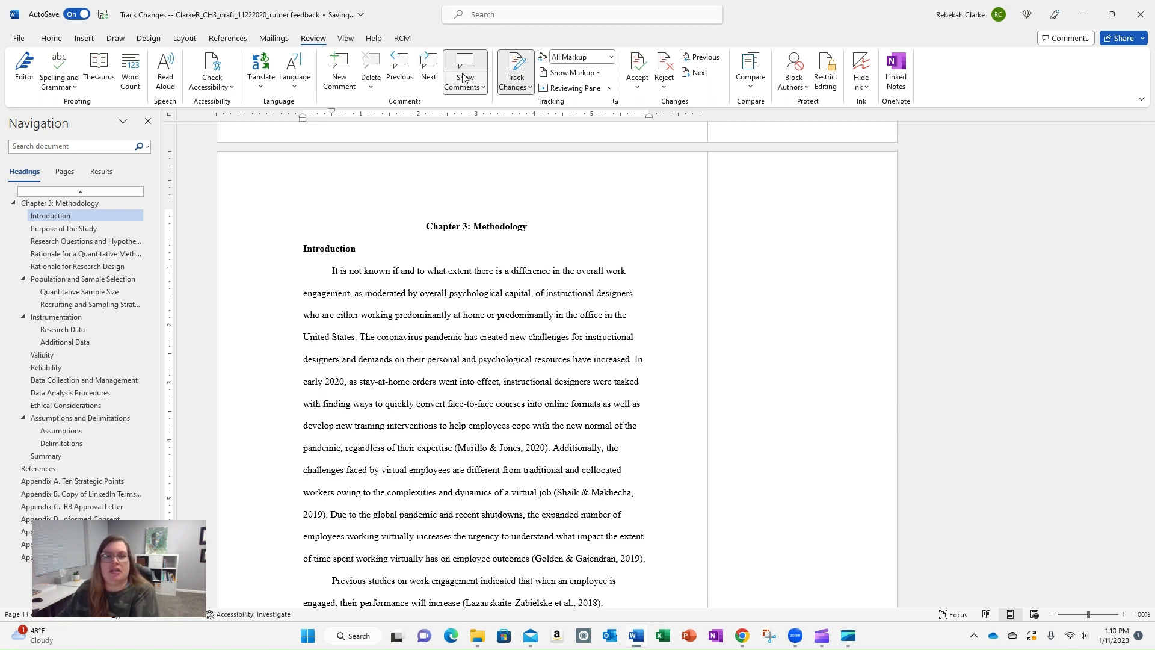
- Keep the display at All Markup and inspect which markup types, balloons and specific reviewers can be shown
click(611, 58)
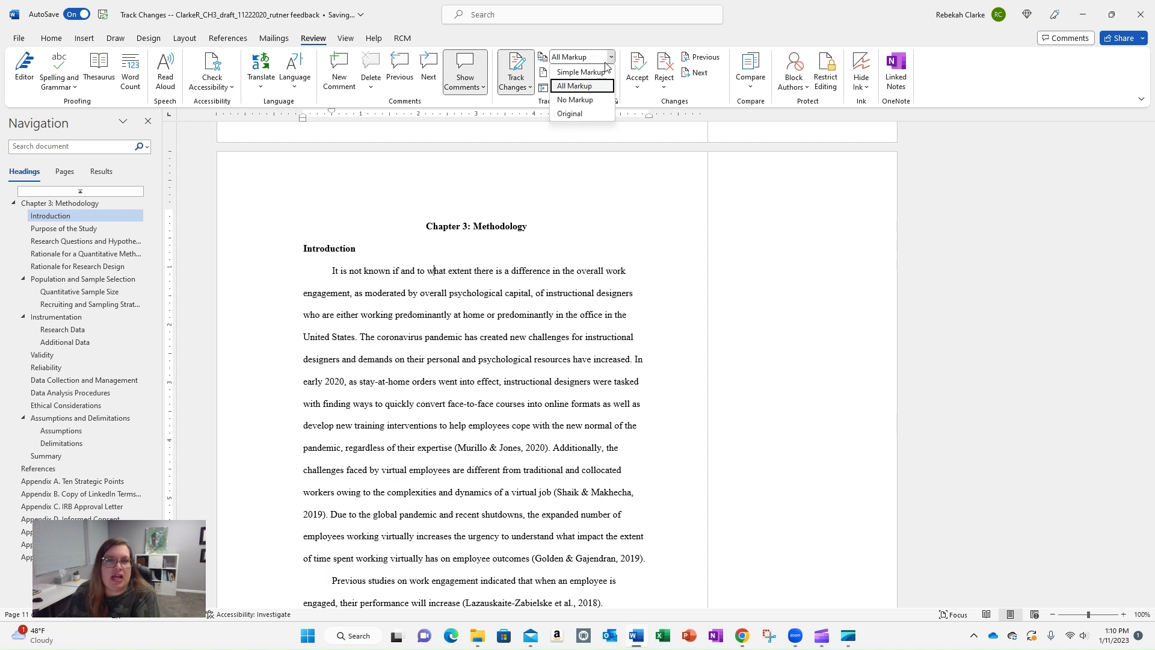
click(581, 87)
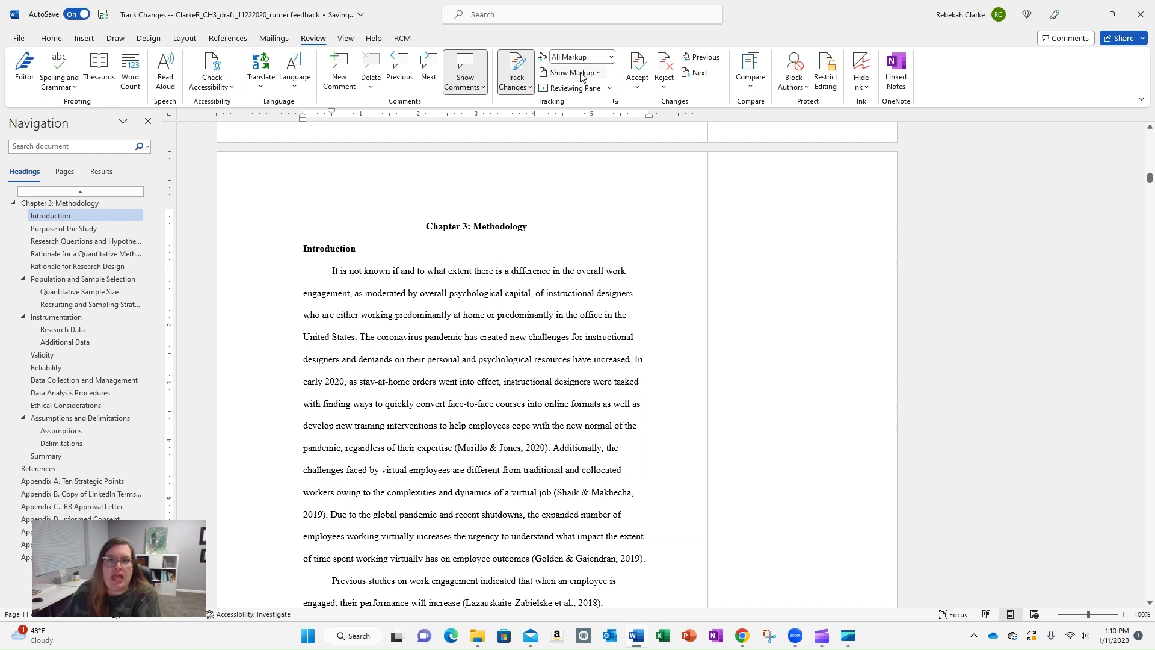
click(599, 73)
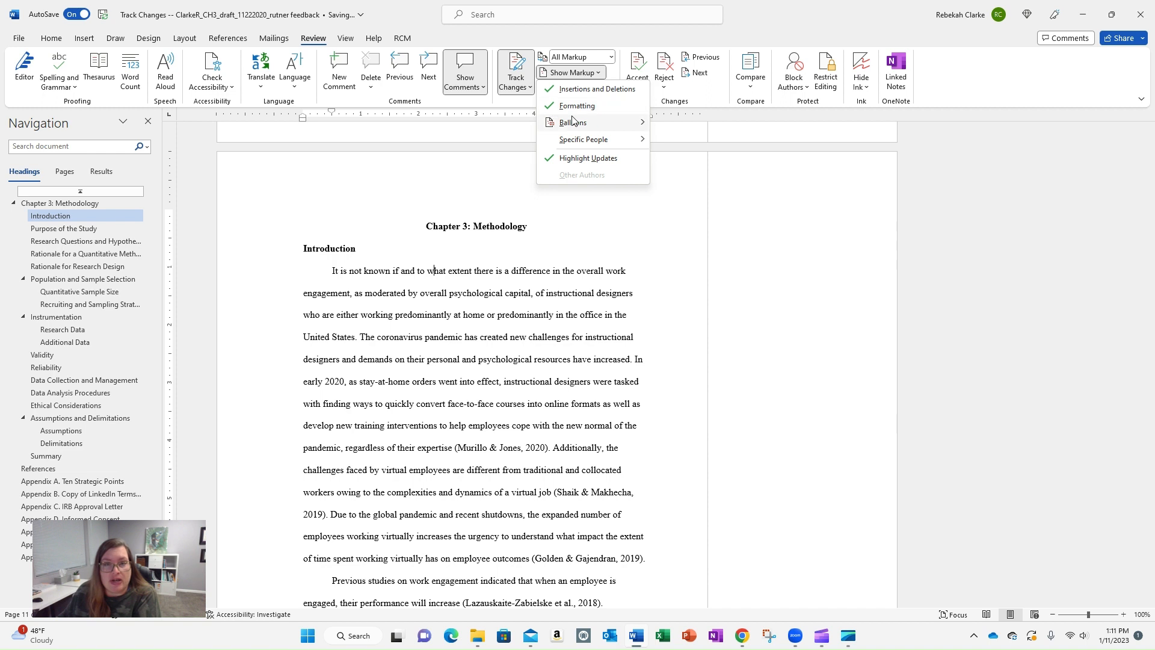
mouse_move(577, 124)
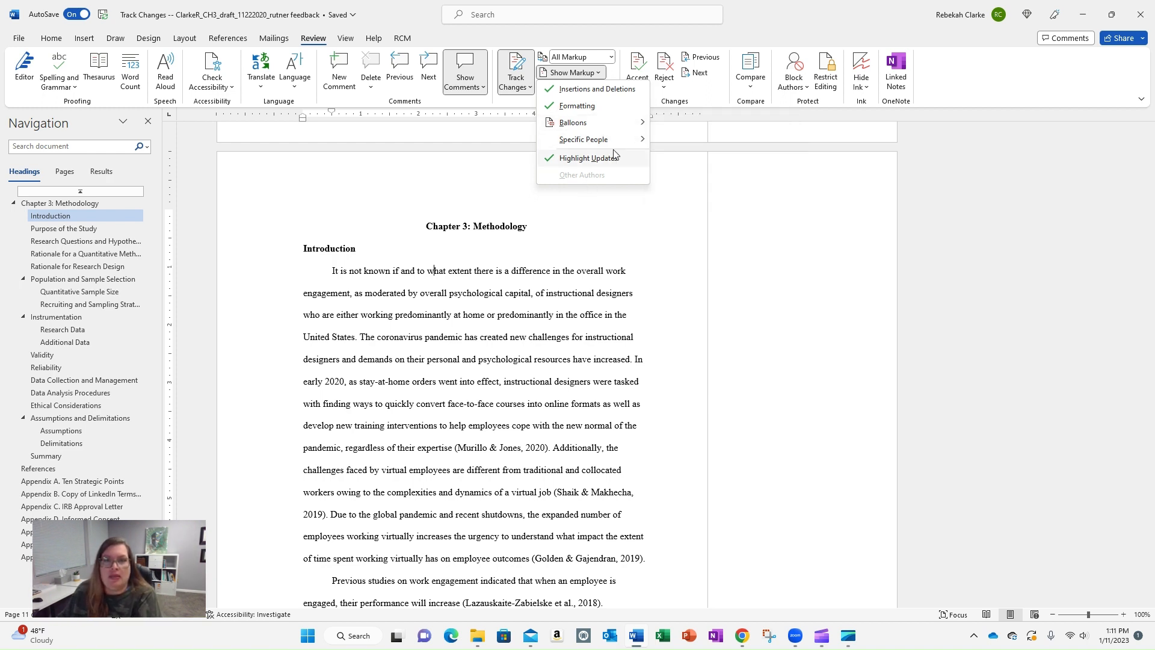
mouse_move(615, 143)
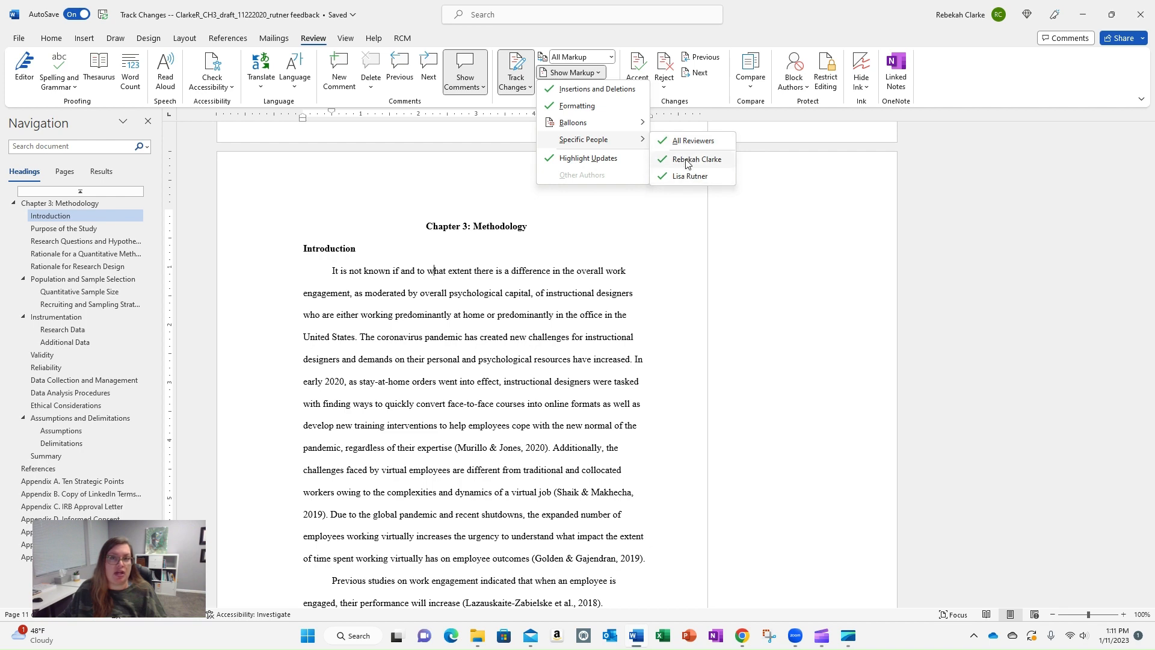
click(630, 222)
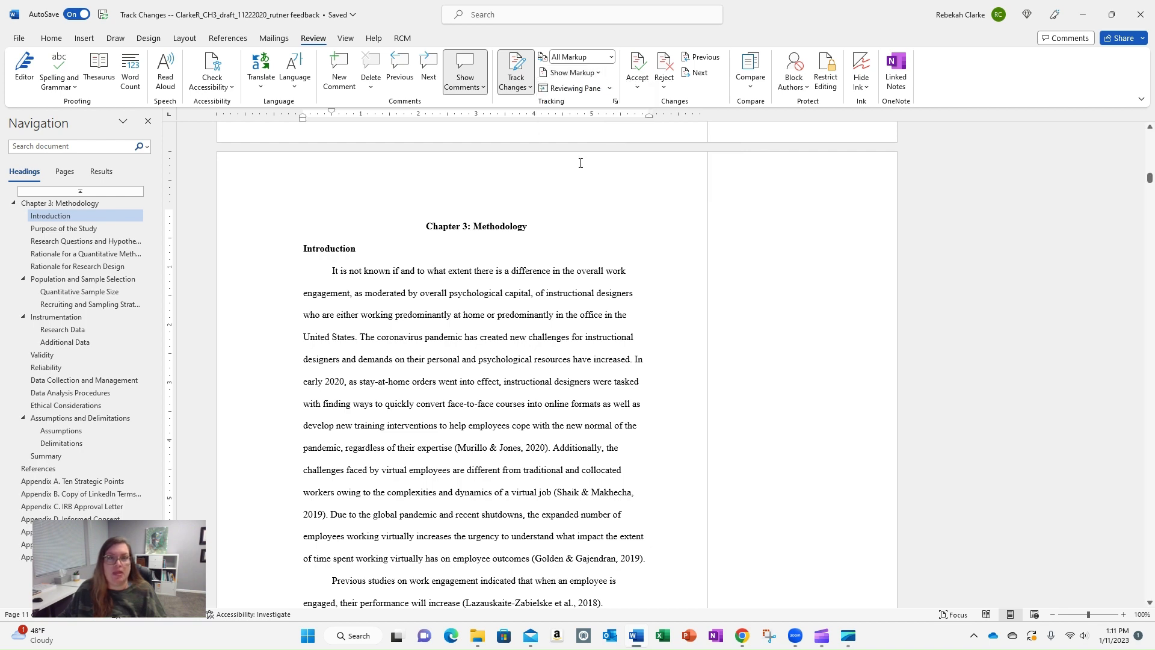
- Delete the Purpose of the Study sentence beginning "Due to the coronavirus pandemic" as a tracked change
scroll(587, 201, down, 6)
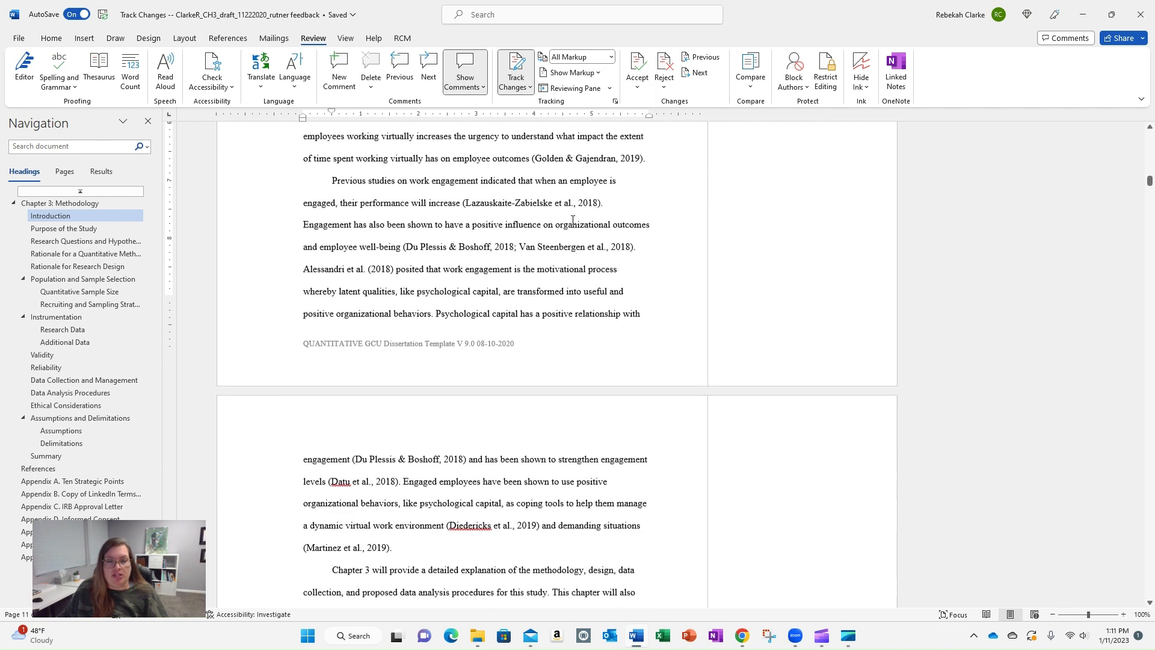
scroll(572, 220, down, 11)
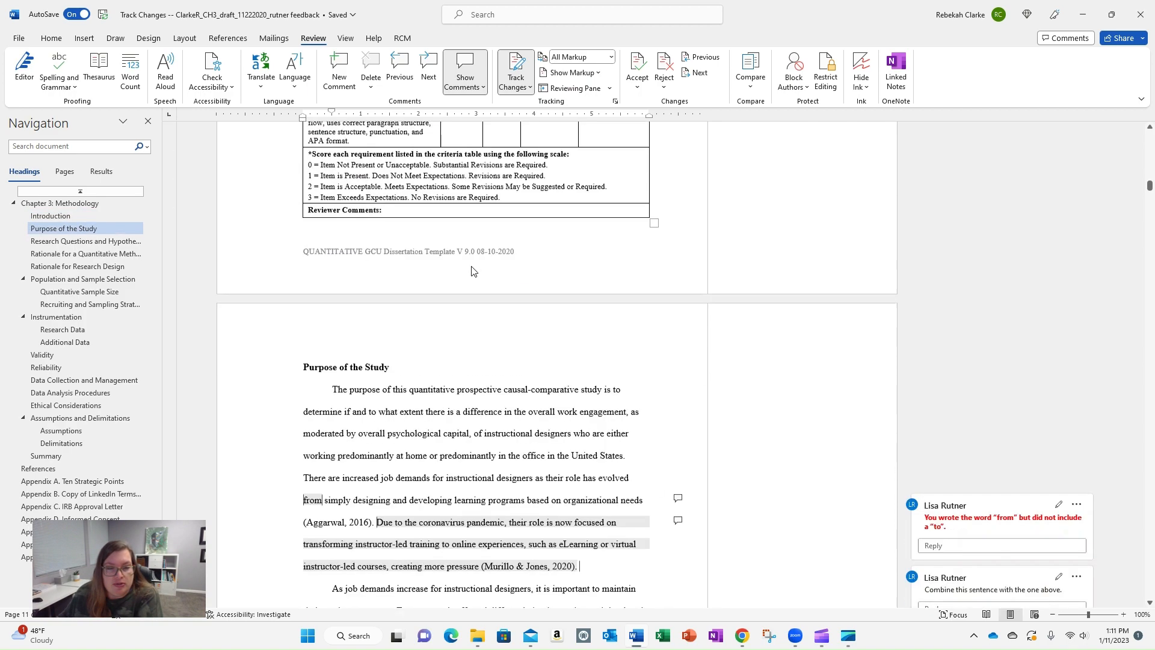
scroll(473, 270, down, 4)
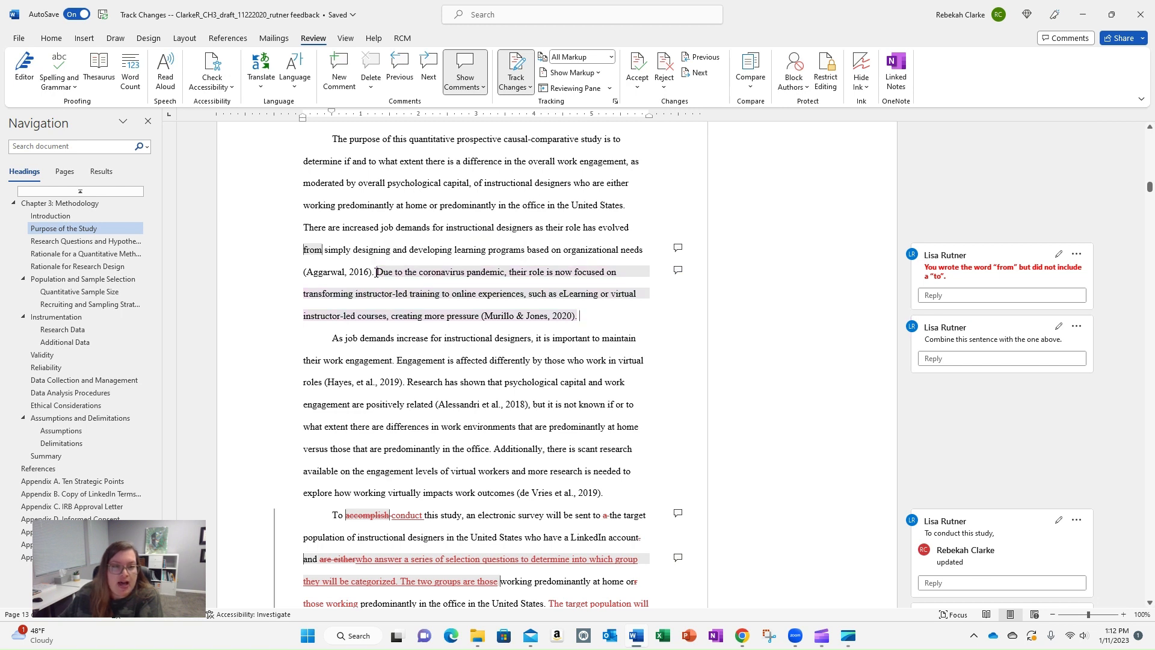
drag(380, 272, 589, 319)
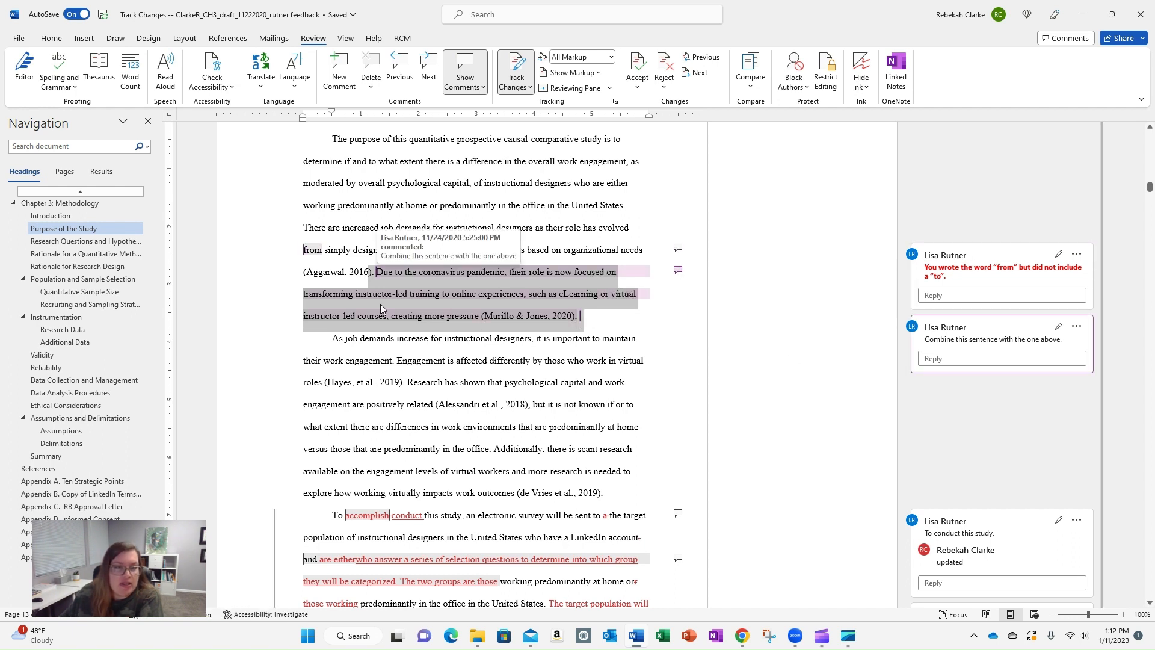
key(Delete)
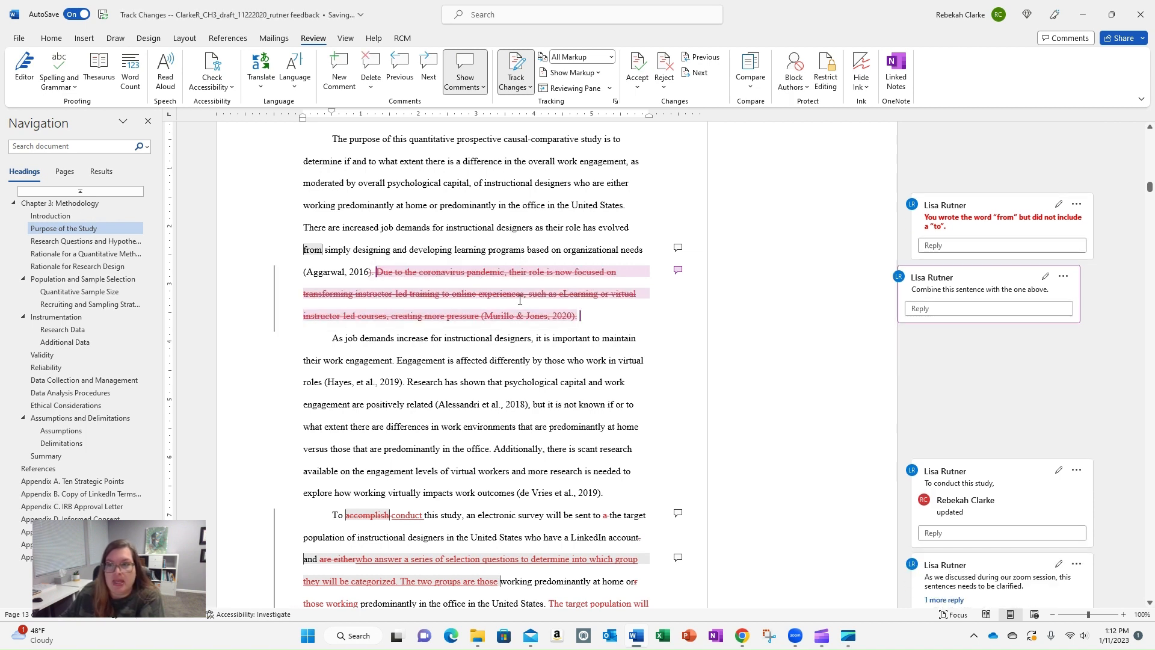
- Compare how the tracked deletion displays in No Markup and Simple Markup, and return the document to All Markup
click(611, 57)
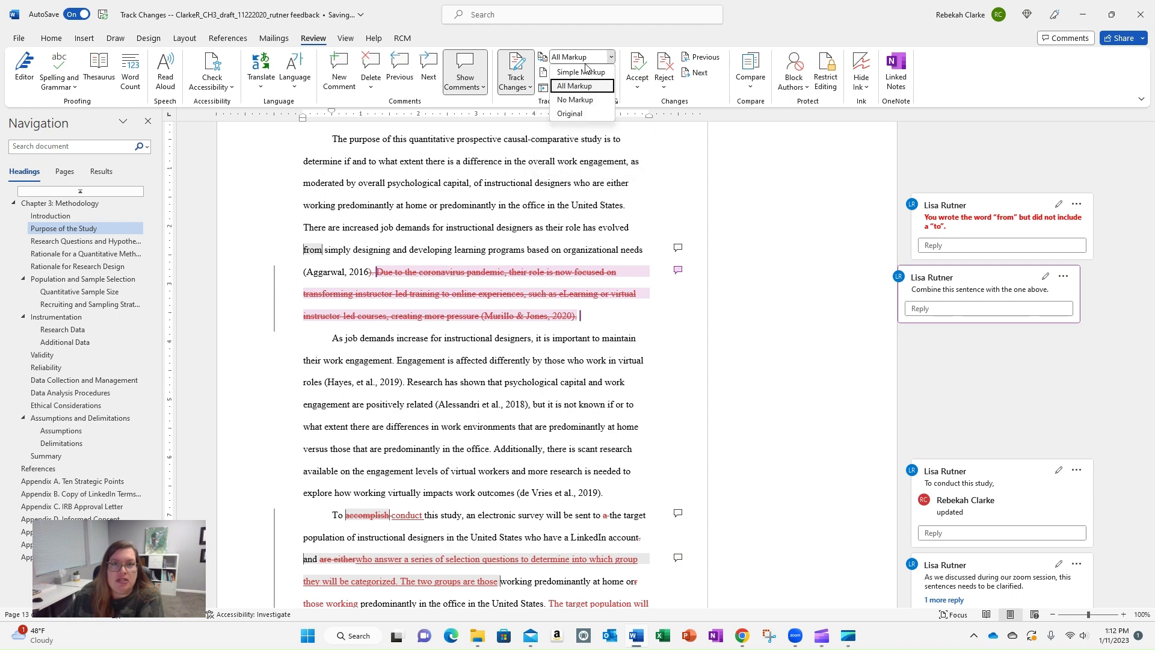
click(579, 100)
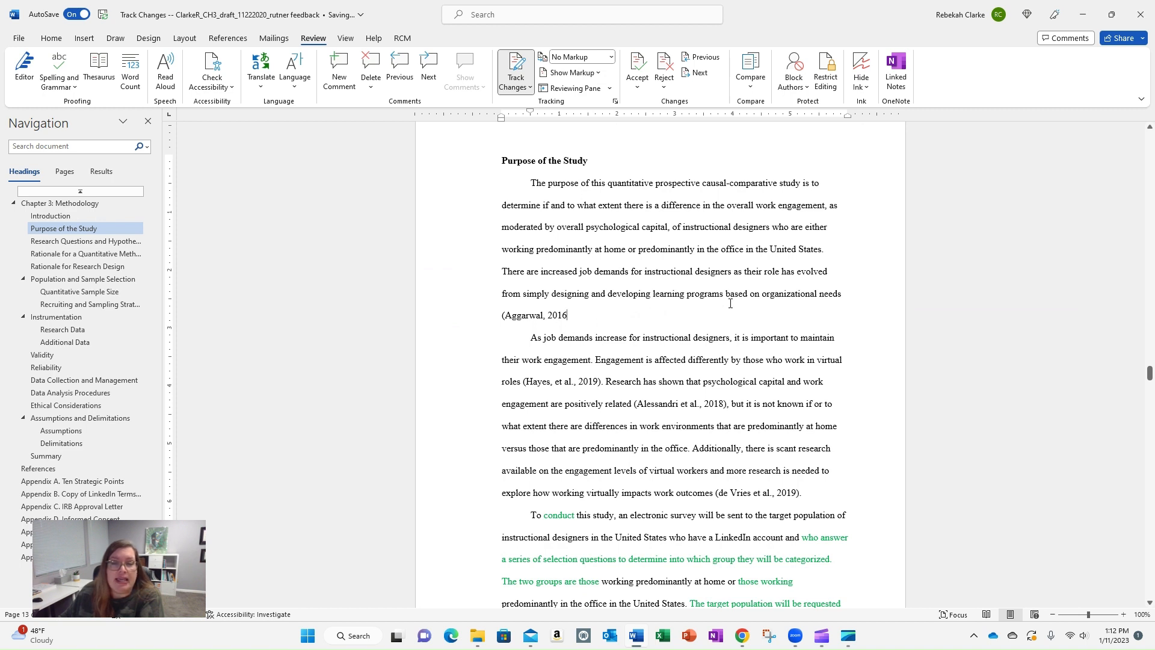
click(610, 56)
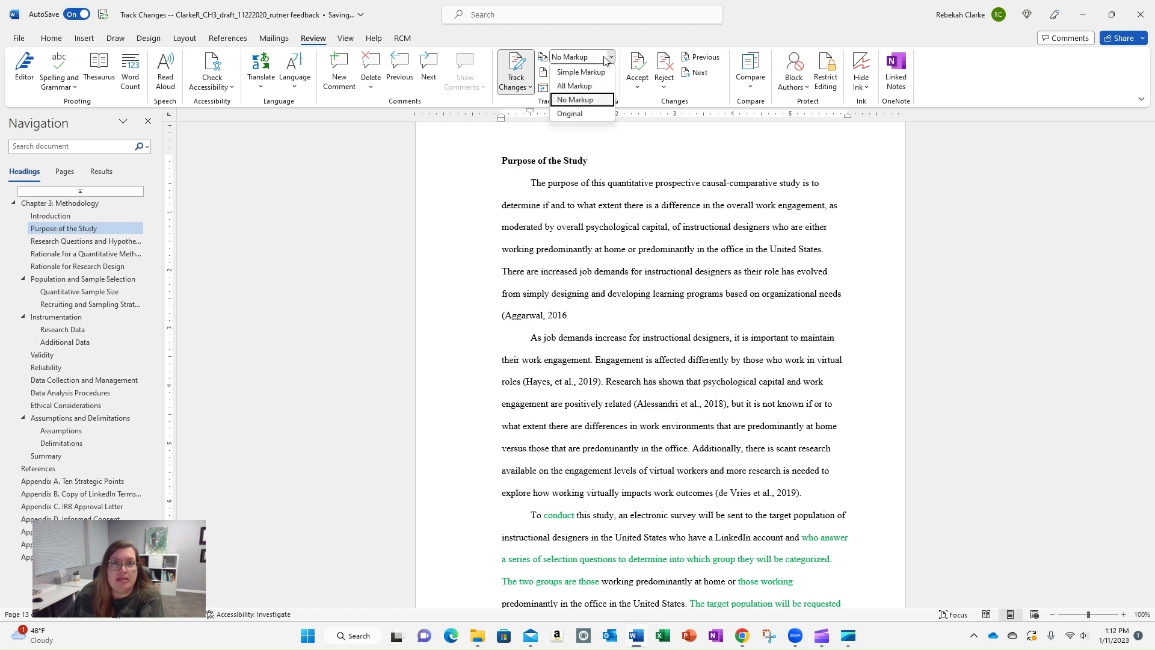
click(580, 72)
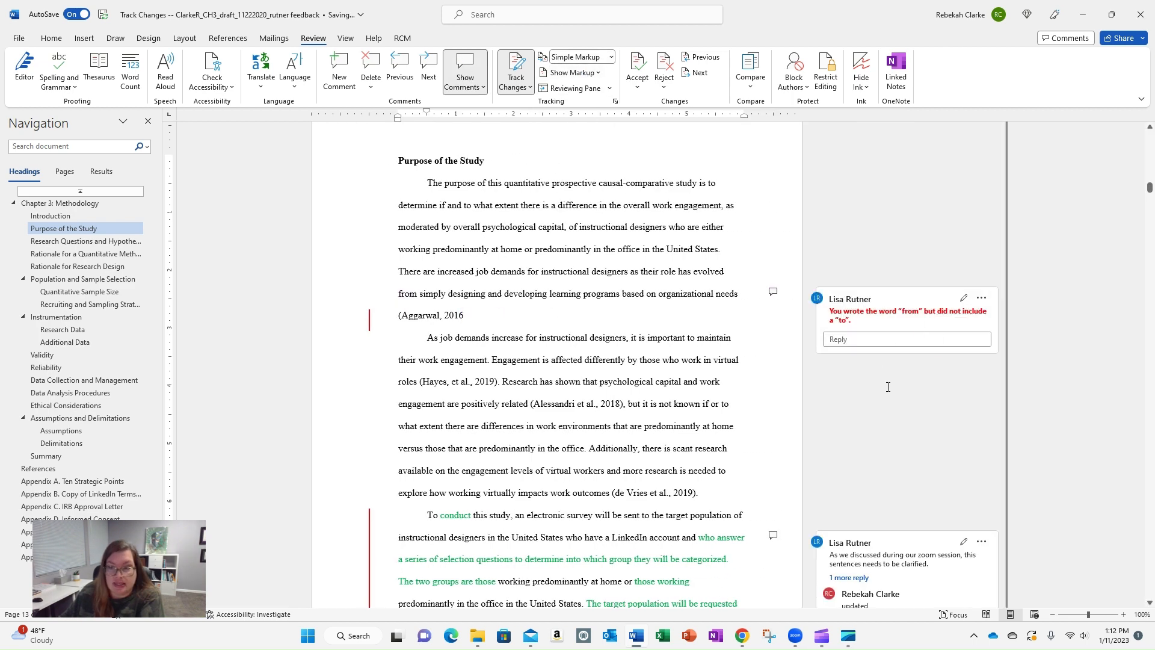
click(610, 58)
click(598, 86)
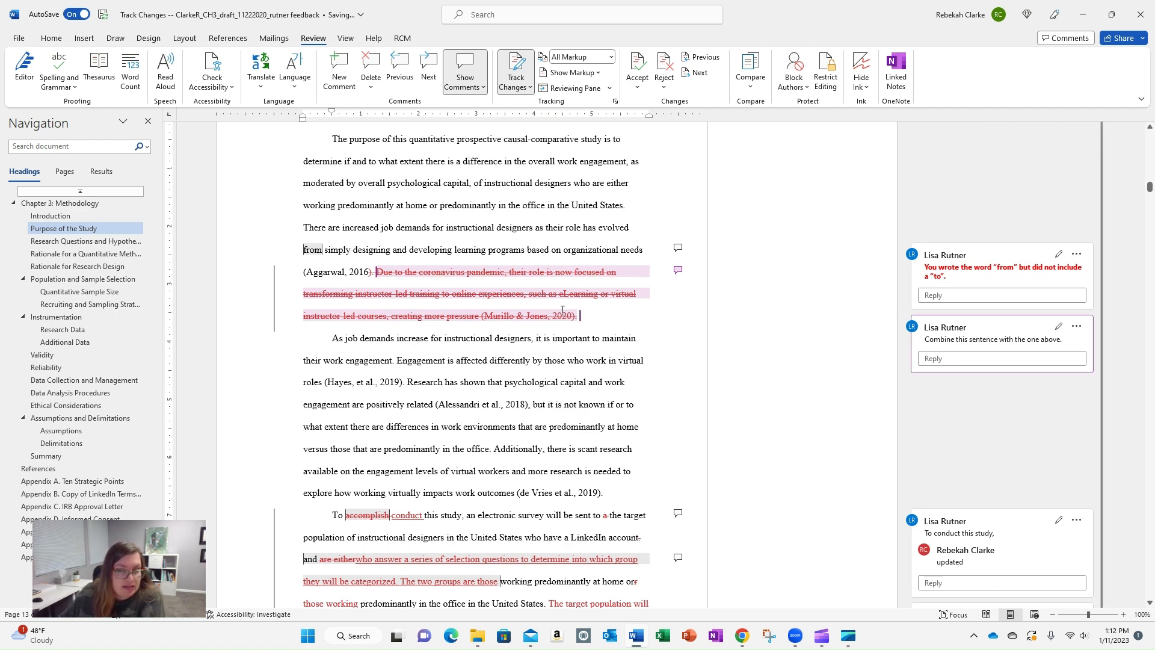
- Undo the tracked sentence deletion and the test edits to the word "from" in Purpose of the Study
click(52, 39)
click(19, 56)
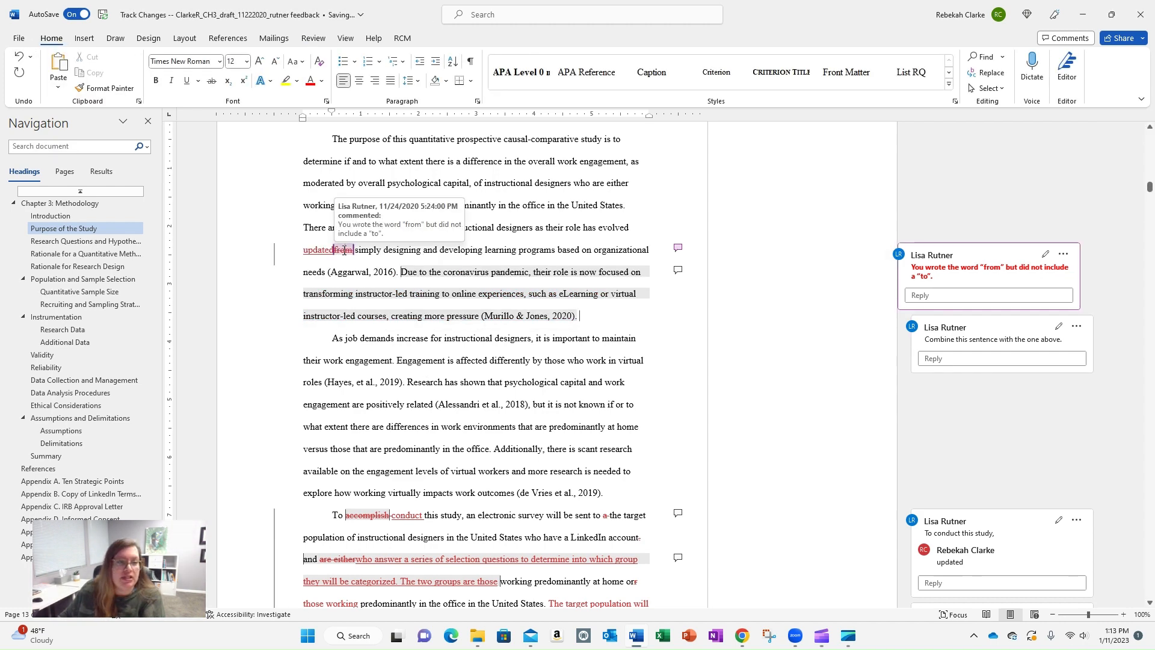
click(18, 57)
click(19, 57)
click(19, 57)
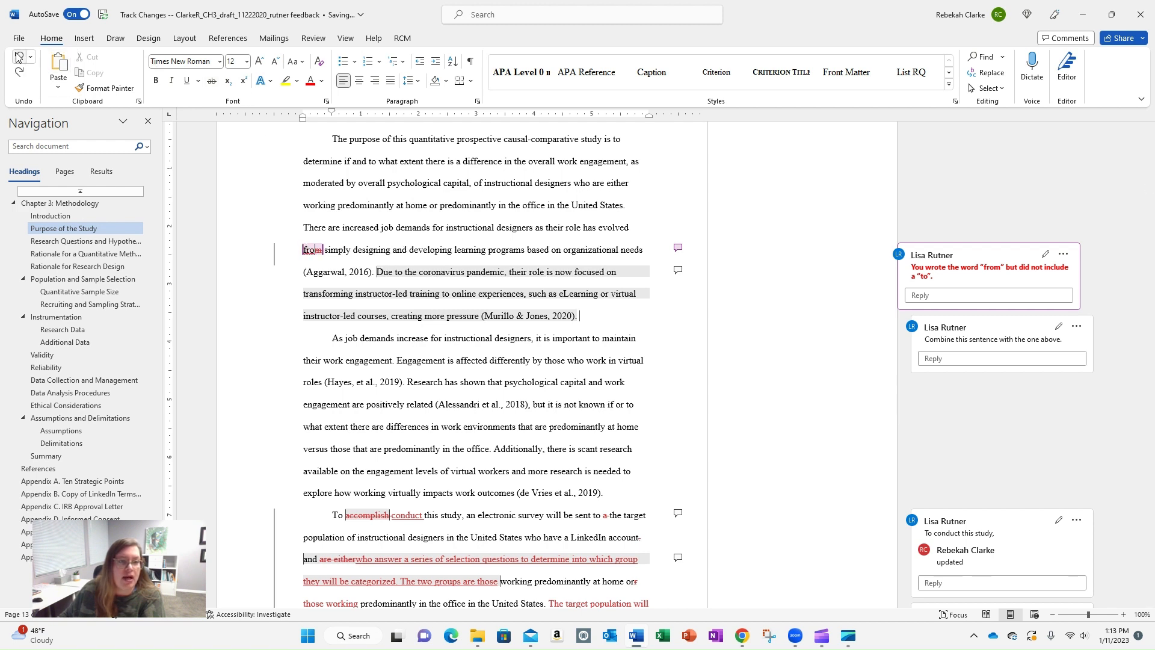
click(19, 57)
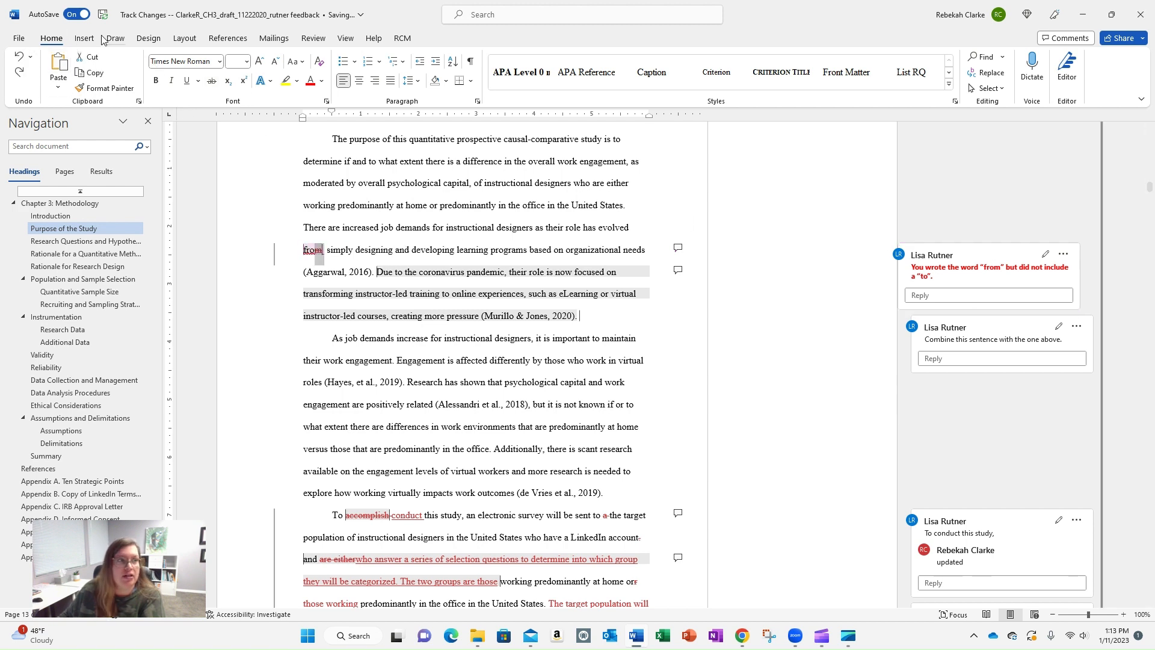
click(19, 57)
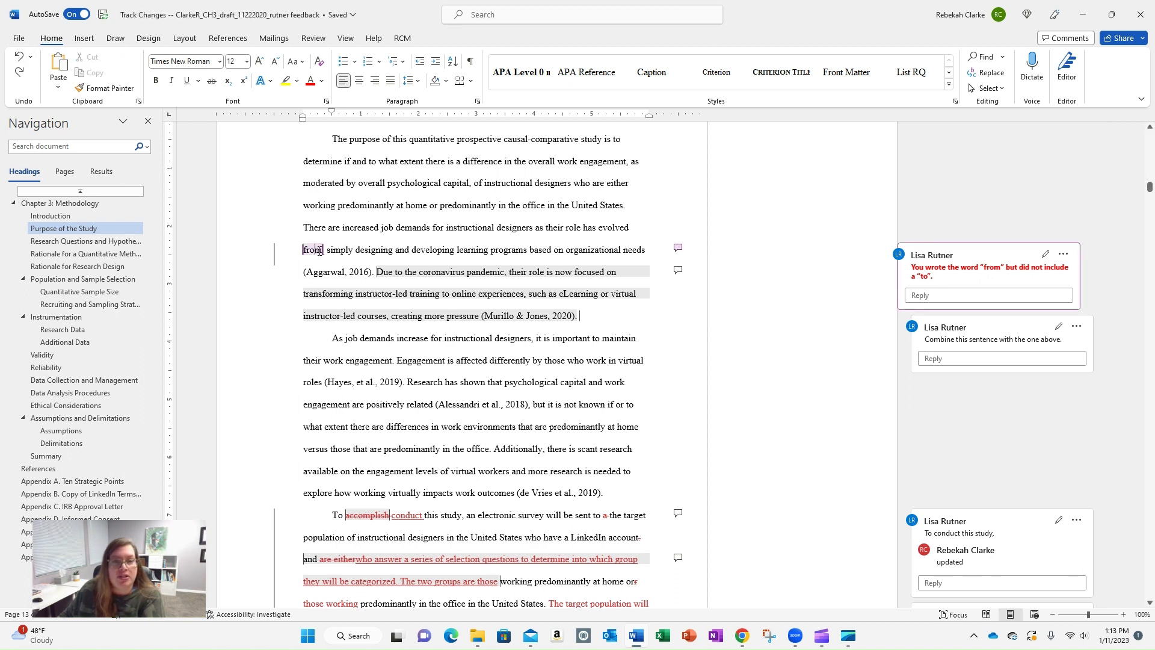
- Draft the reply "Corrected; updated etc." to the reviewer's comment about the word "from"
click(981, 295)
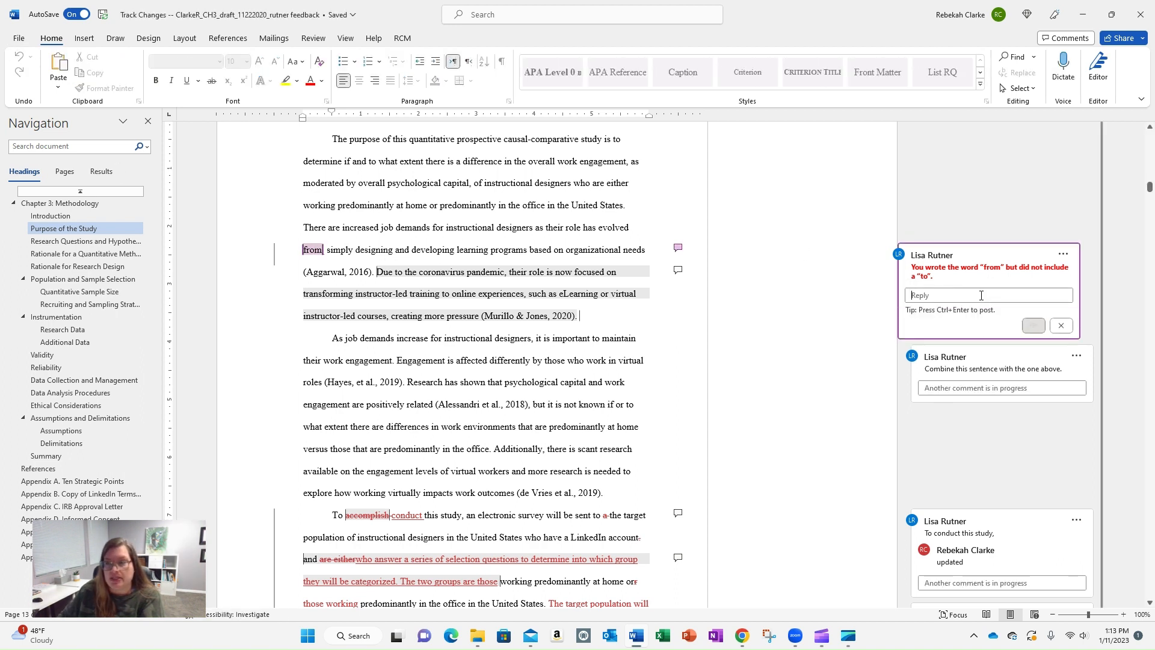
text(co)
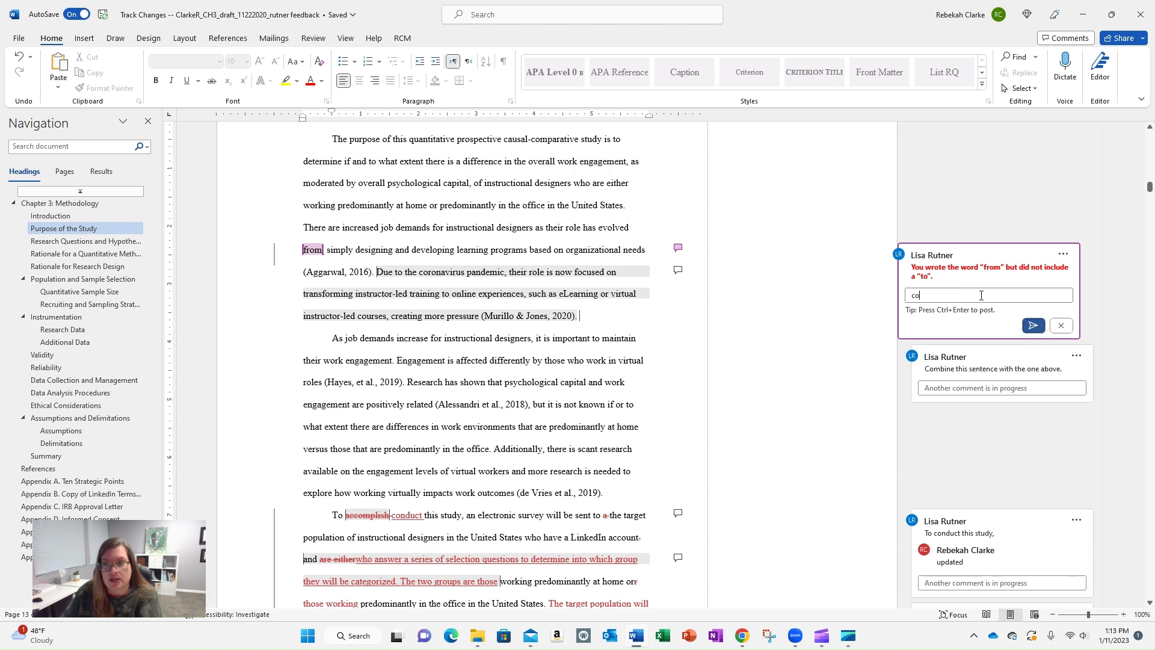
text(rrect;)
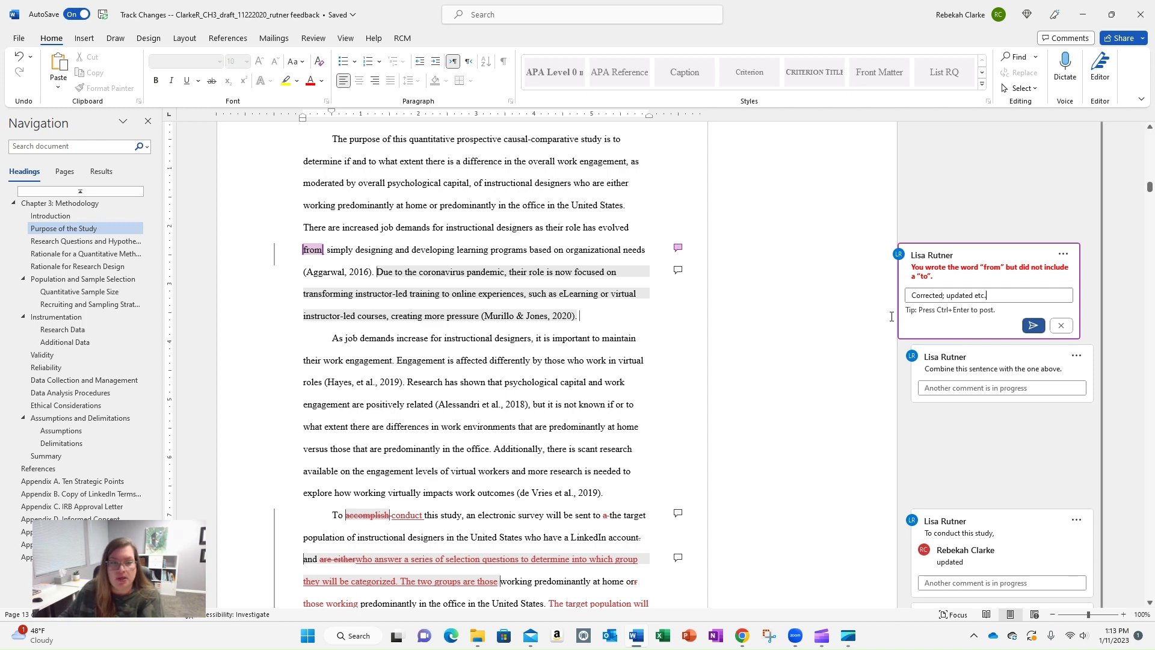
- Examine the tracked replacement of "accomplish" with "conduct" and the inserted selection-questions text, together with their comments
scroll(579, 341, down, 5)
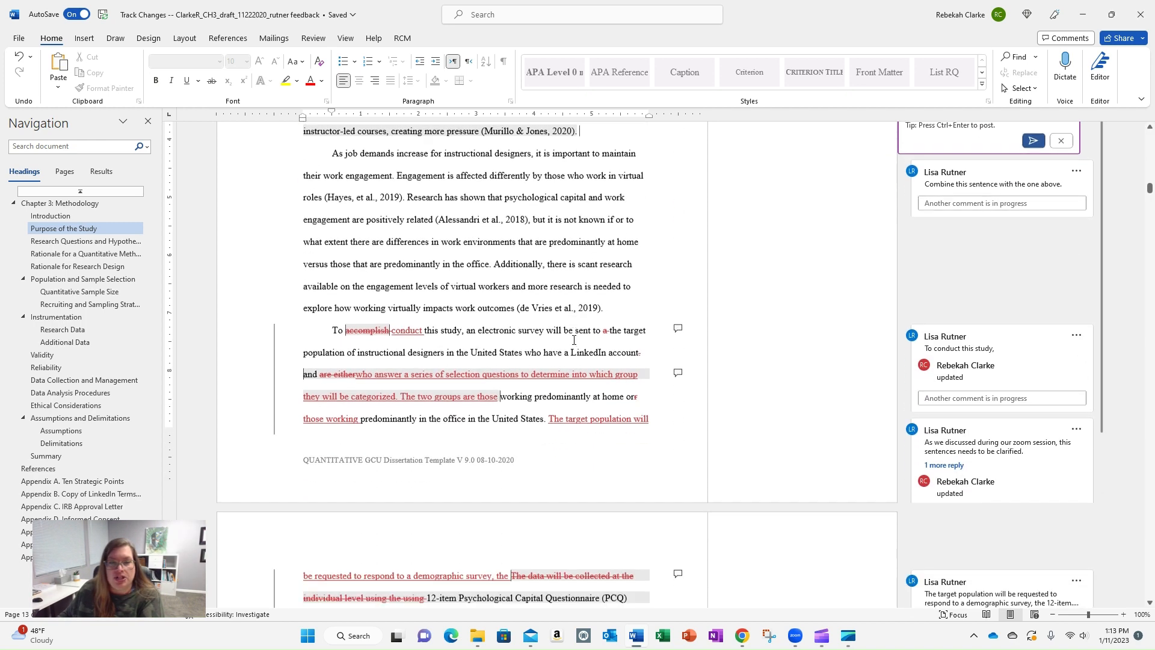
scroll(544, 285, down, 3)
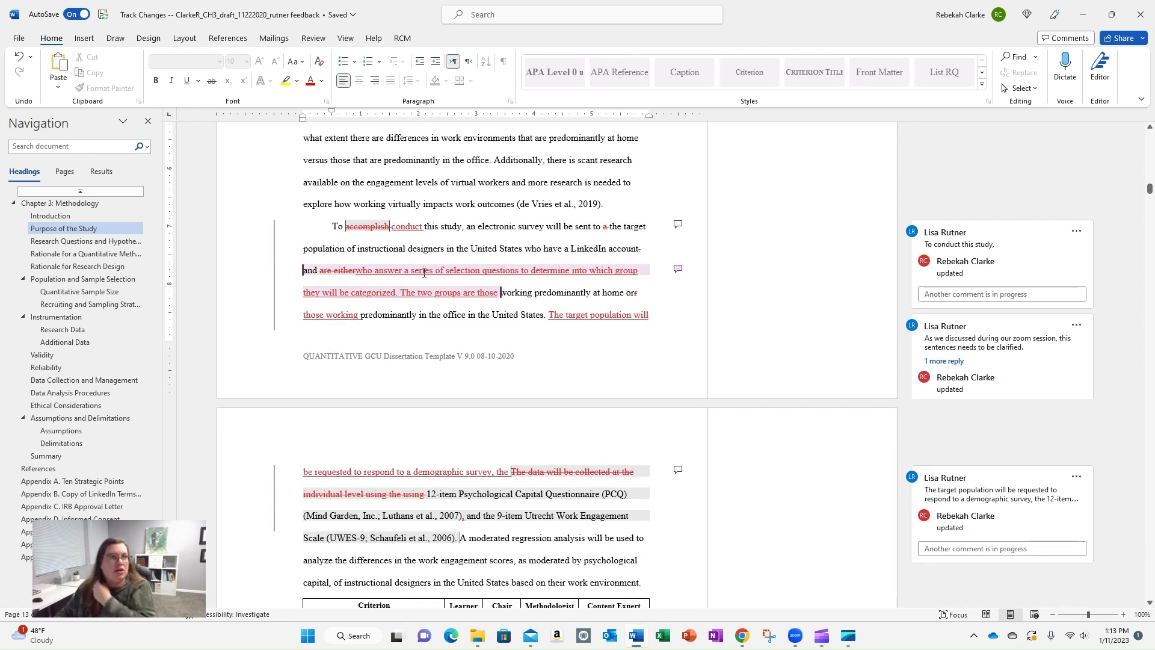
click(313, 38)
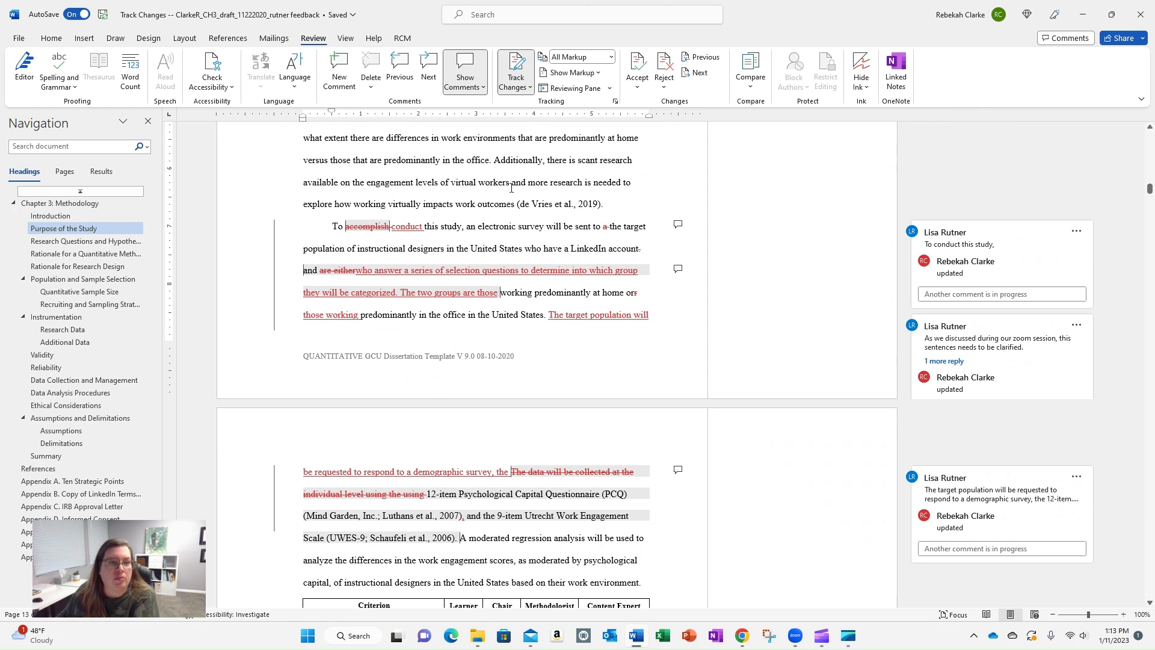
click(346, 226)
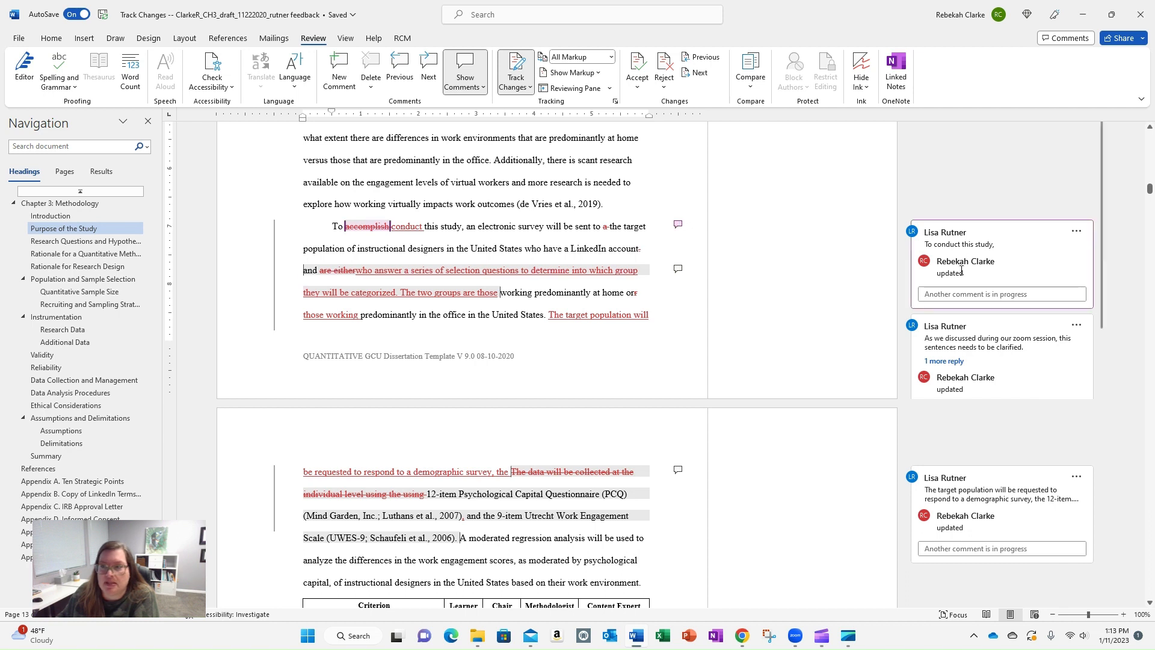
click(465, 277)
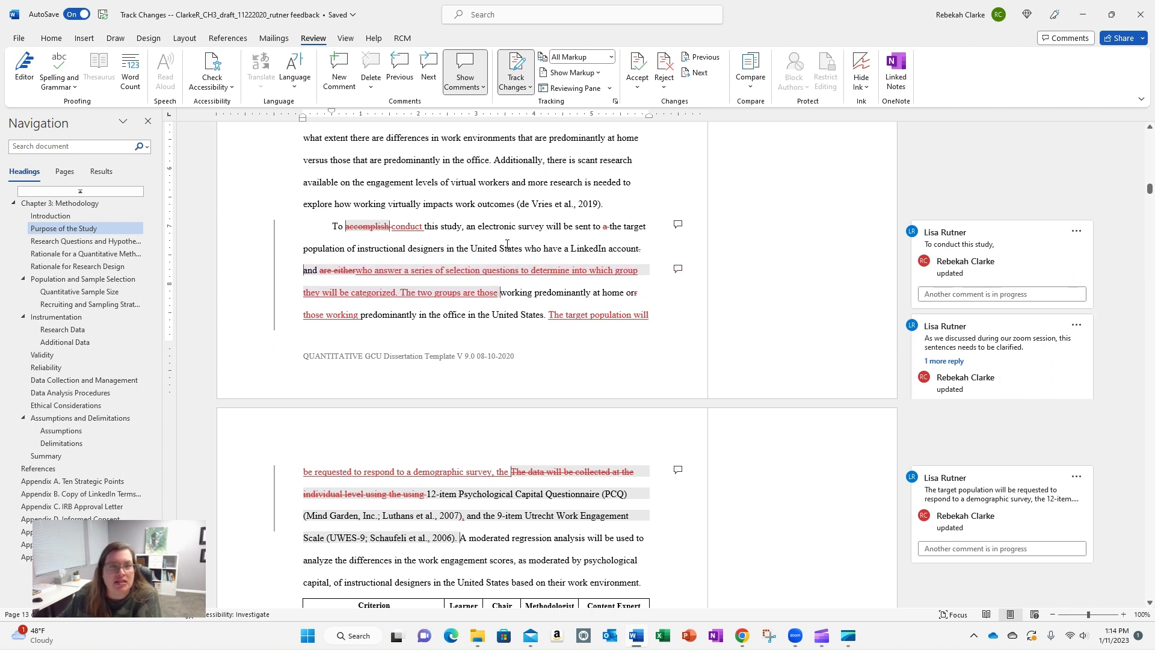
- Switch the document to Simple Markup and examine how the "conduct" and selection-questions revisions in Purpose of the Study display
click(609, 58)
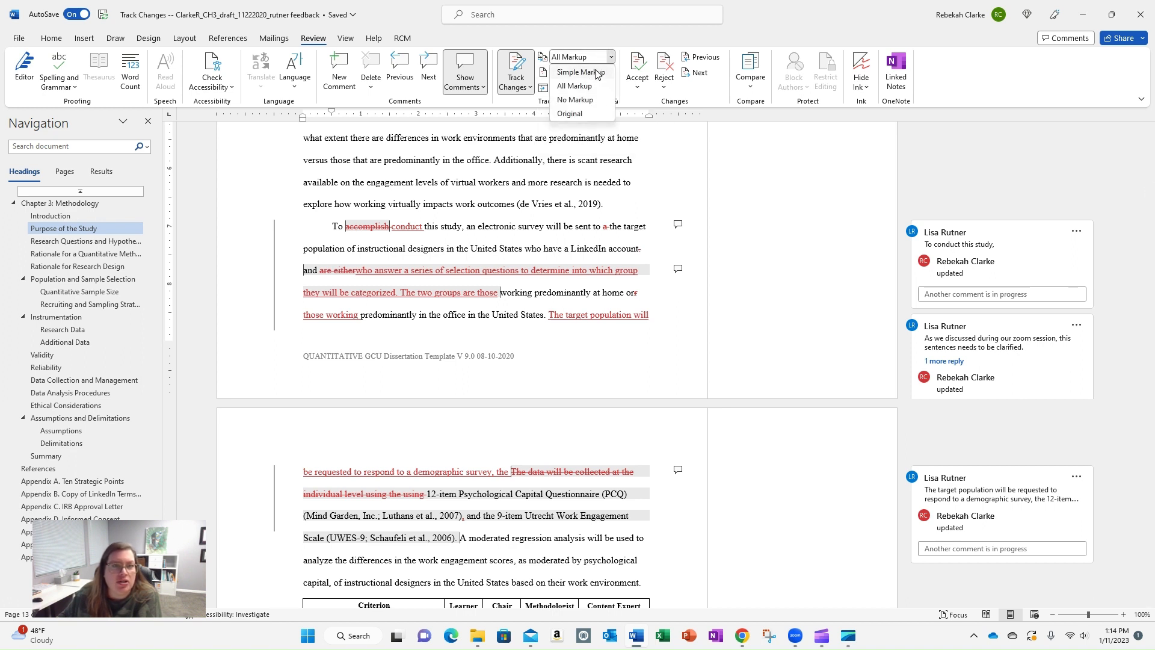
click(577, 73)
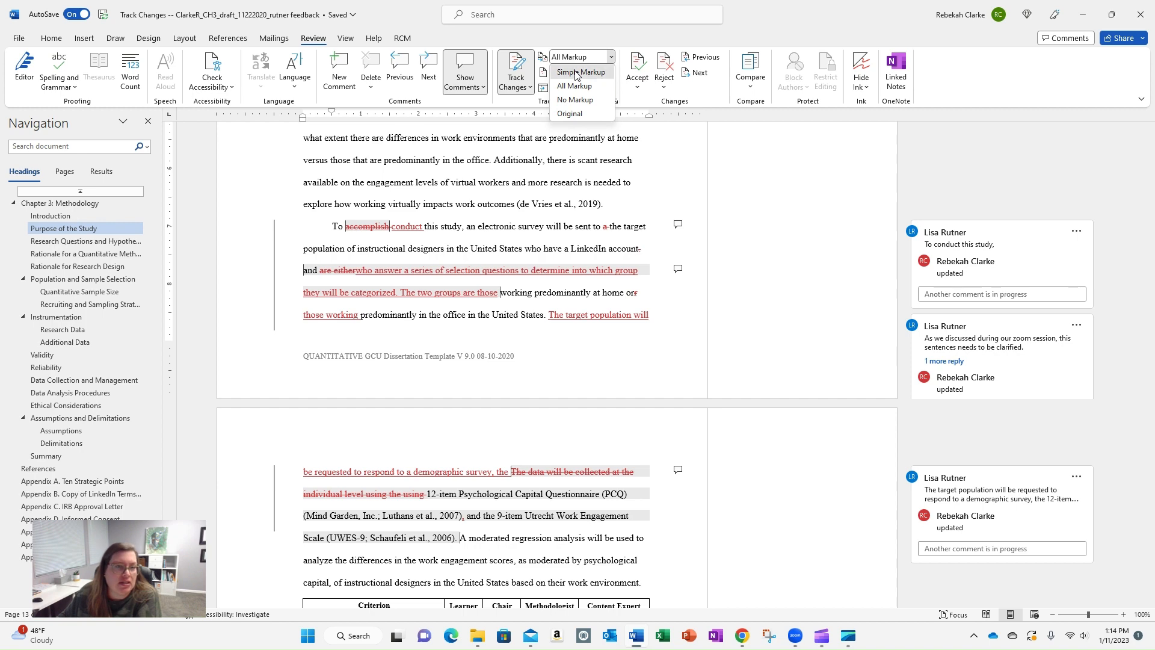
scroll(566, 305, down, 2)
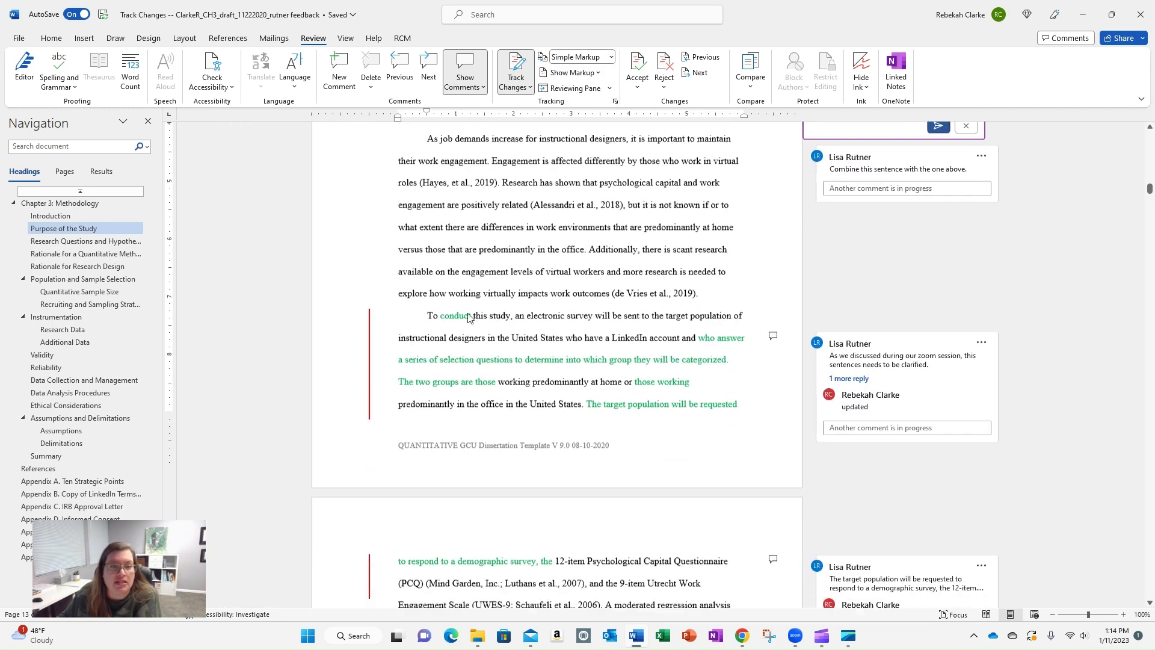
click(586, 340)
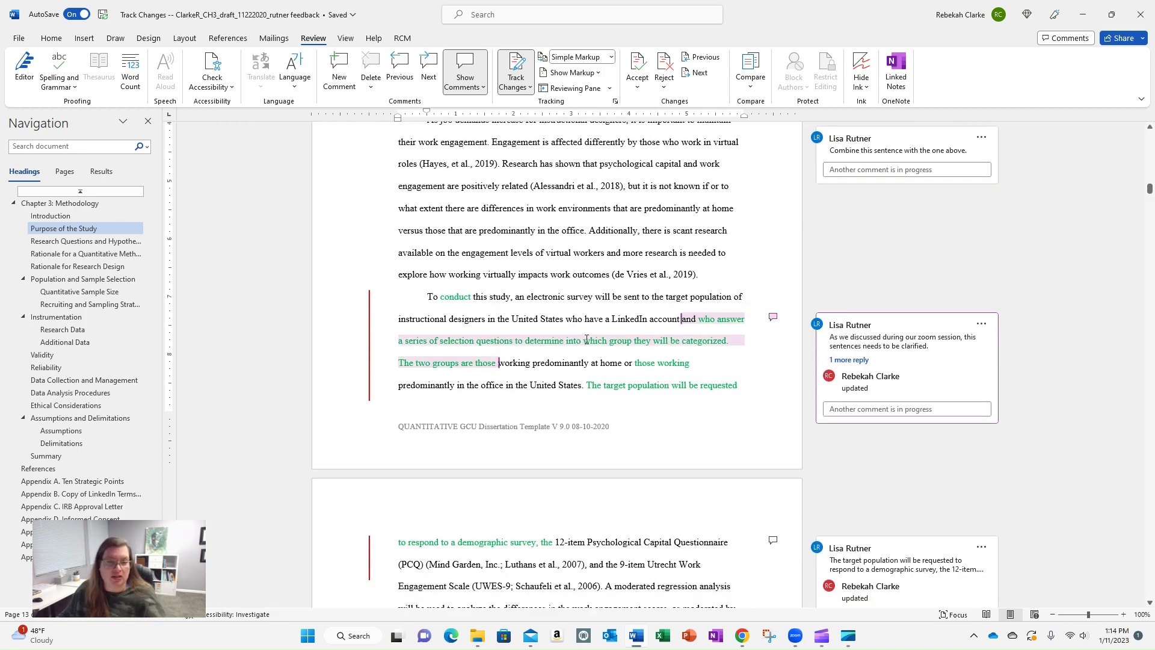
click(649, 400)
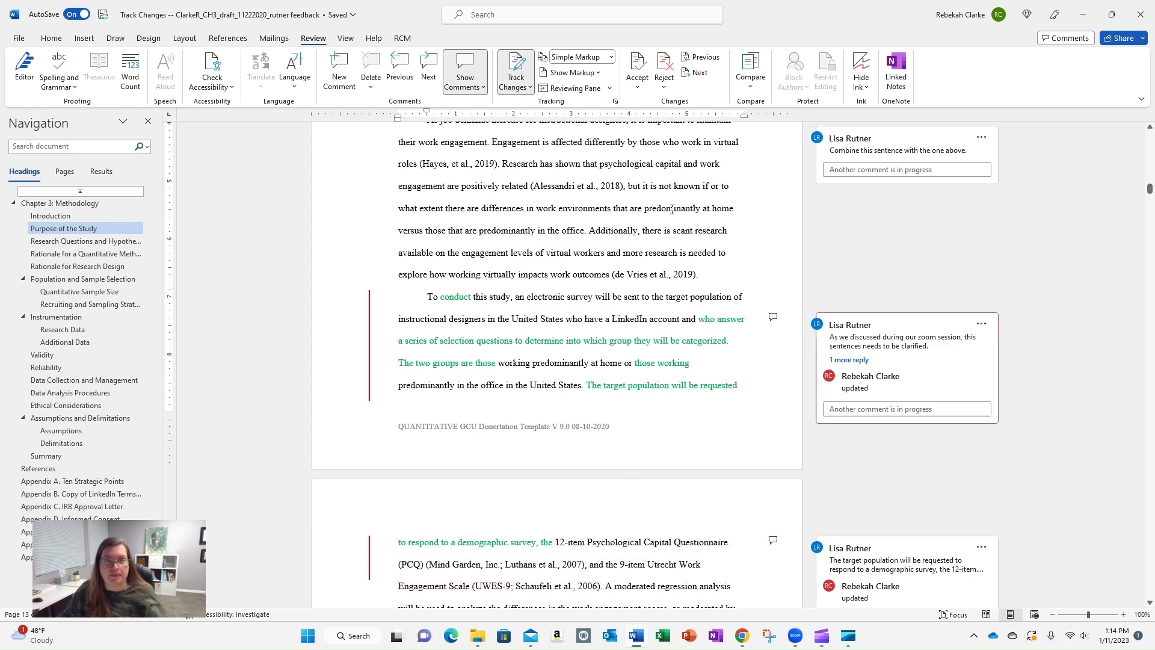
- View the Original version of the Purpose of the Study text, and return the document to Simple Markup
click(611, 57)
click(569, 114)
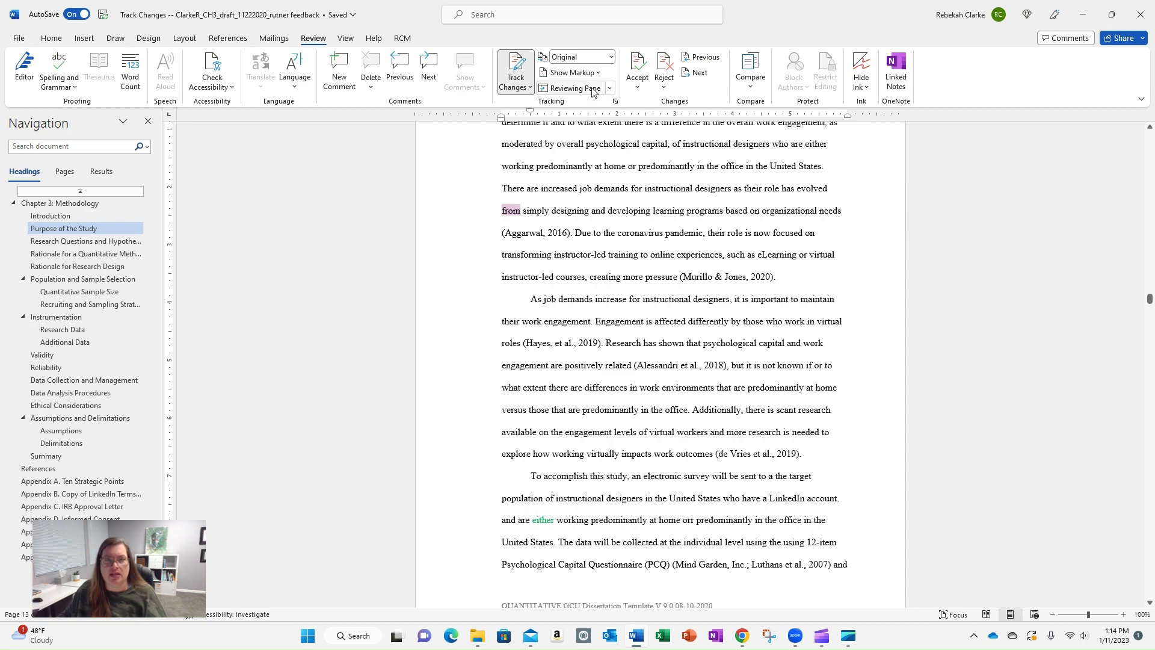
click(611, 57)
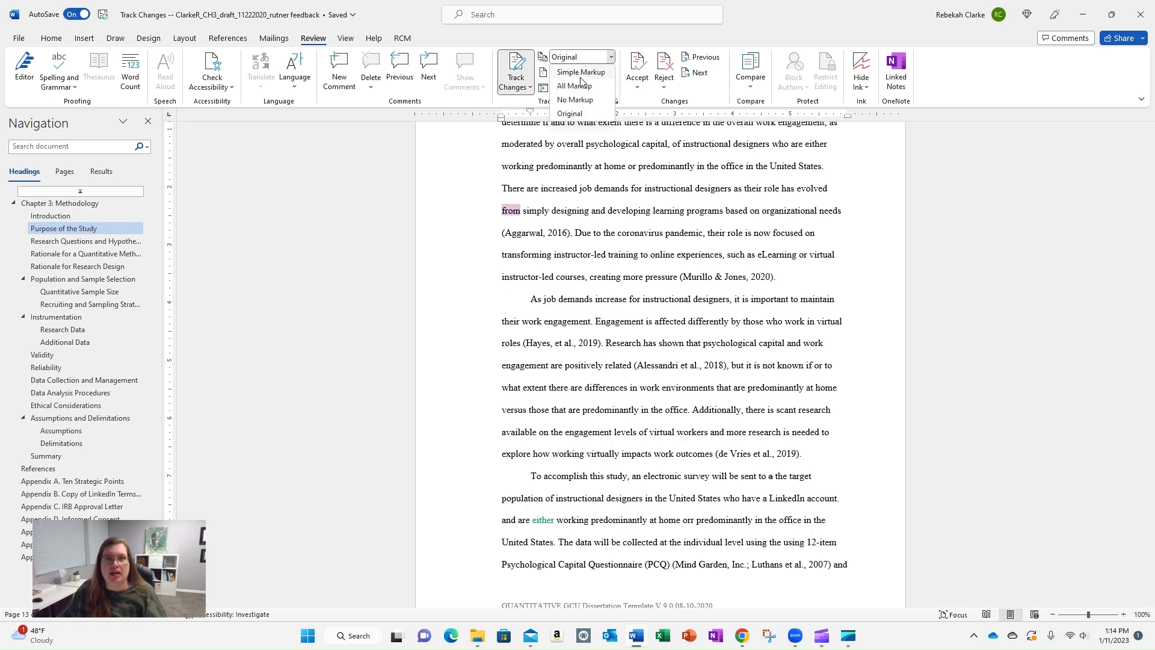
click(581, 73)
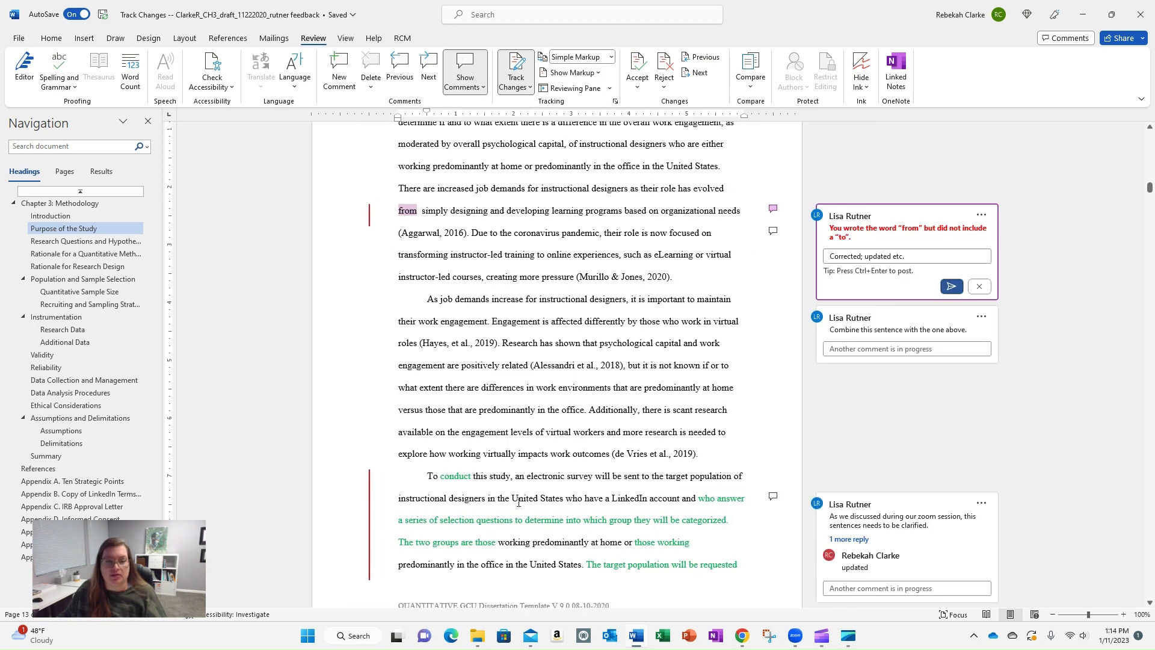
scroll(594, 482, down, 1)
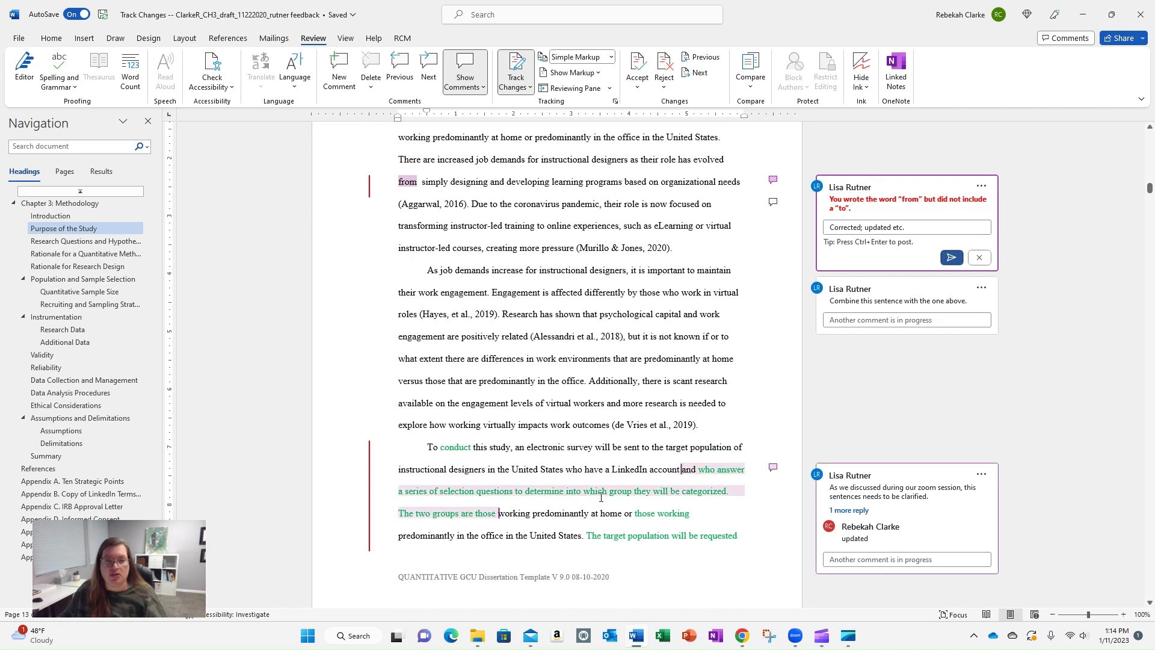
- Switch the document to All Markup and review the tracked edits and reviewer comments across Purpose of the Study
click(600, 59)
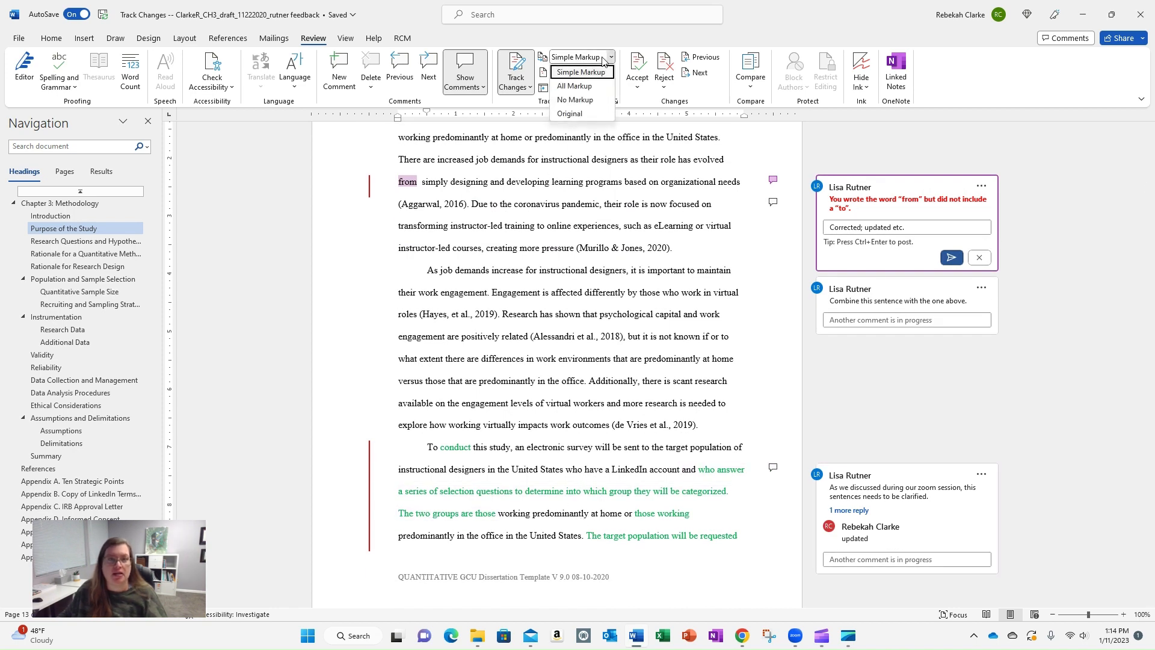
click(593, 88)
scroll(548, 314, down, 5)
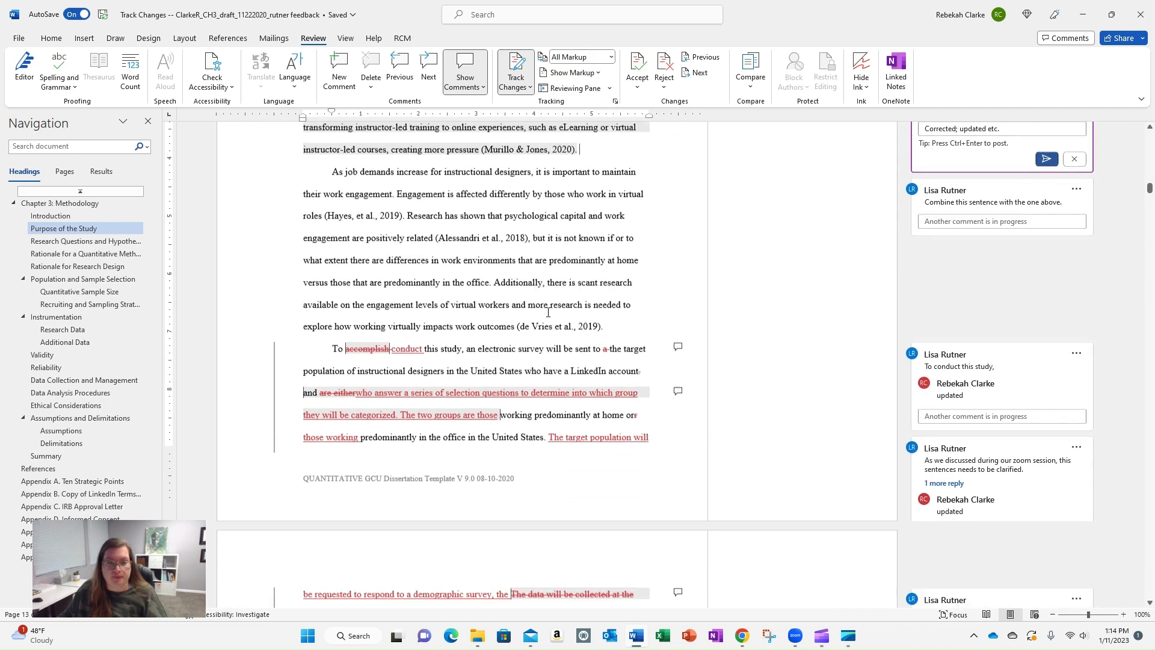
scroll(548, 314, down, 5)
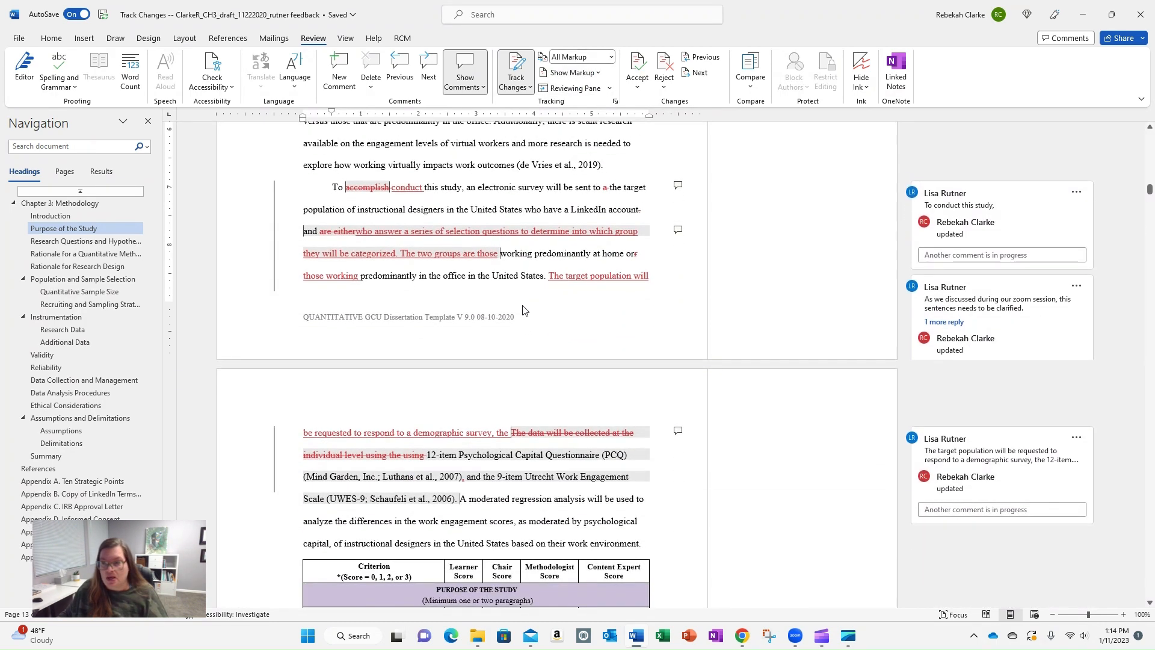
scroll(529, 319, up, 6)
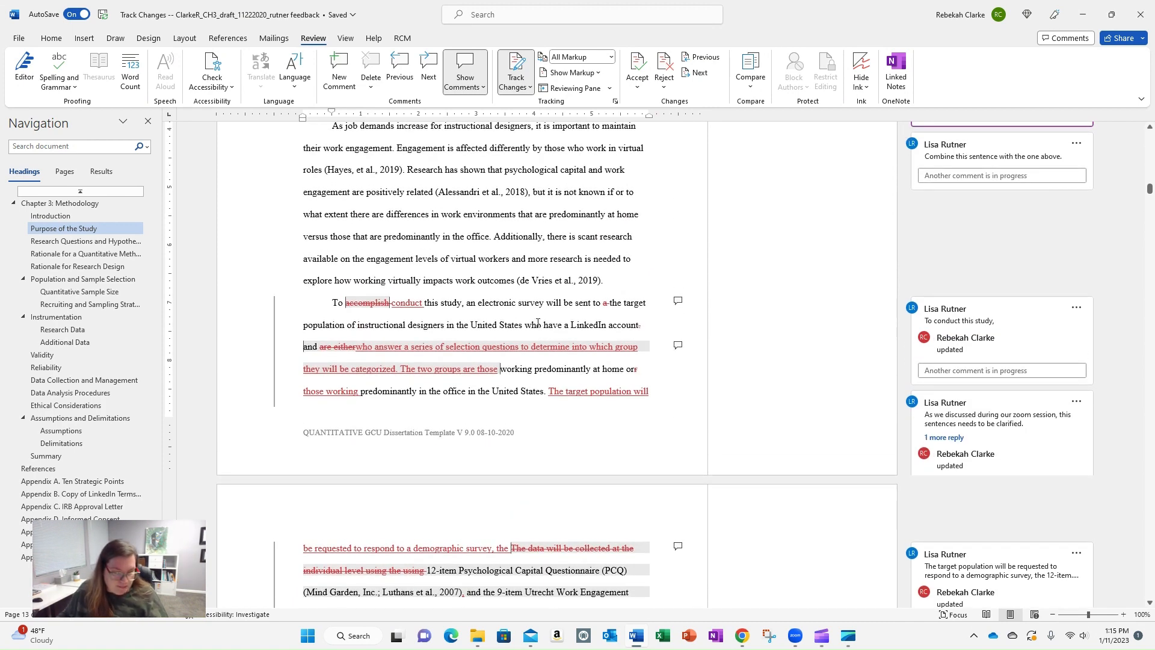
scroll(541, 325, up, 1)
scroll(541, 325, up, 2)
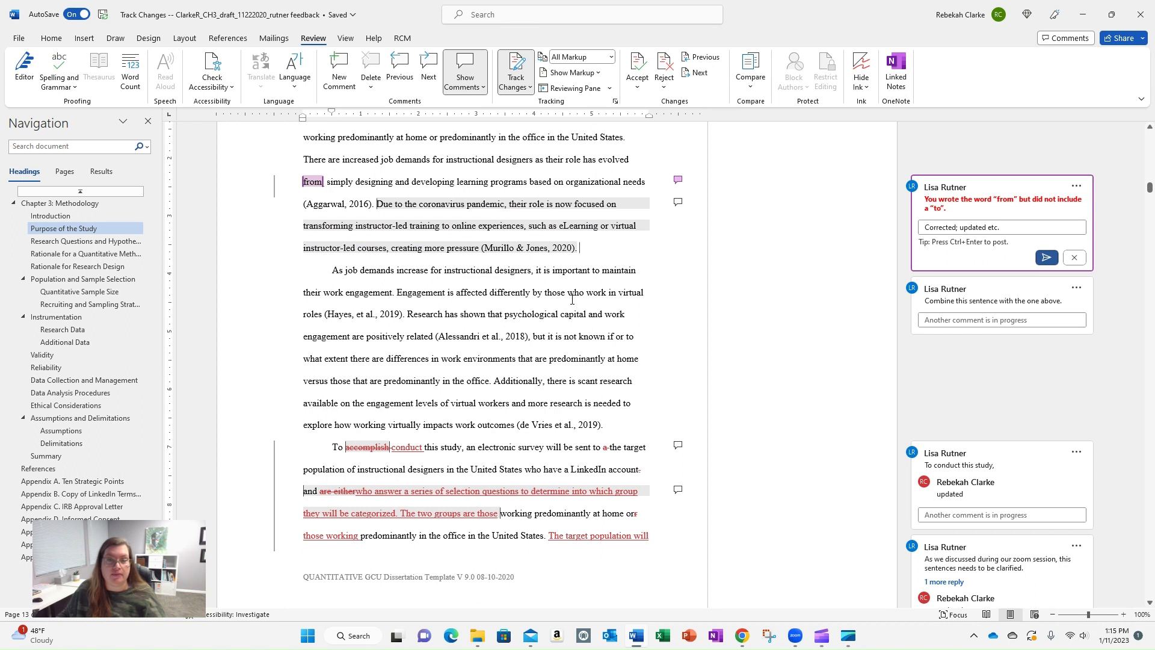
- Examine the available options for accepting and for rejecting tracked changes
click(635, 90)
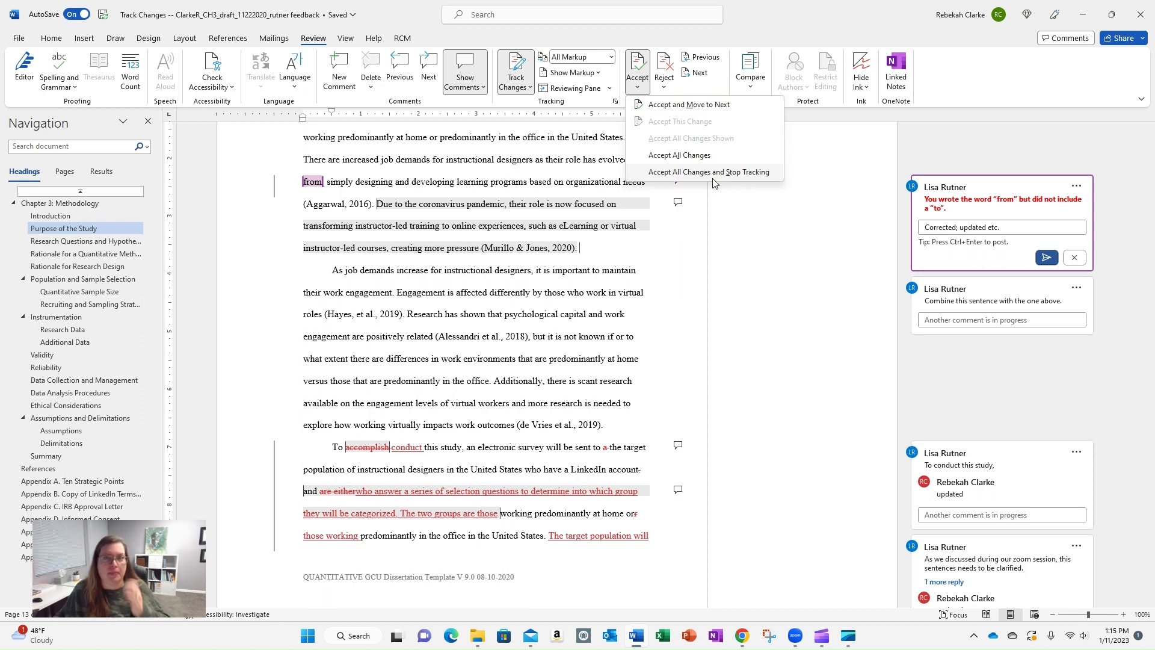
click(665, 88)
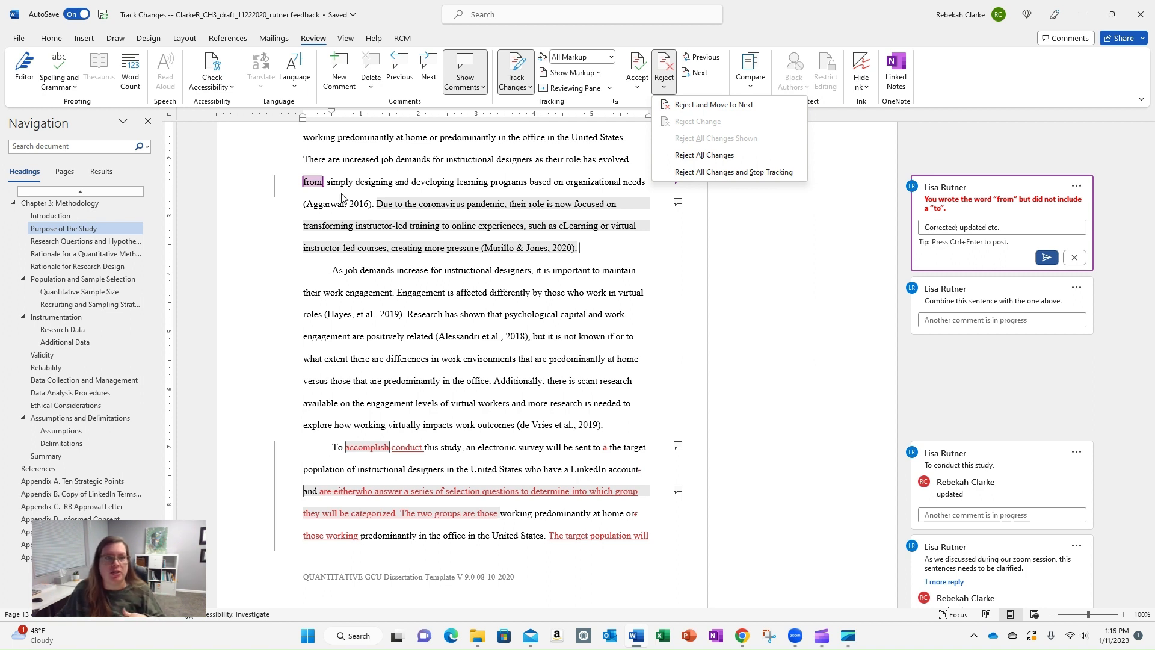
- Accept the tracked deletion of "accomplish" and the tracked insertion of "conduct" in Purpose of the Study
click(389, 447)
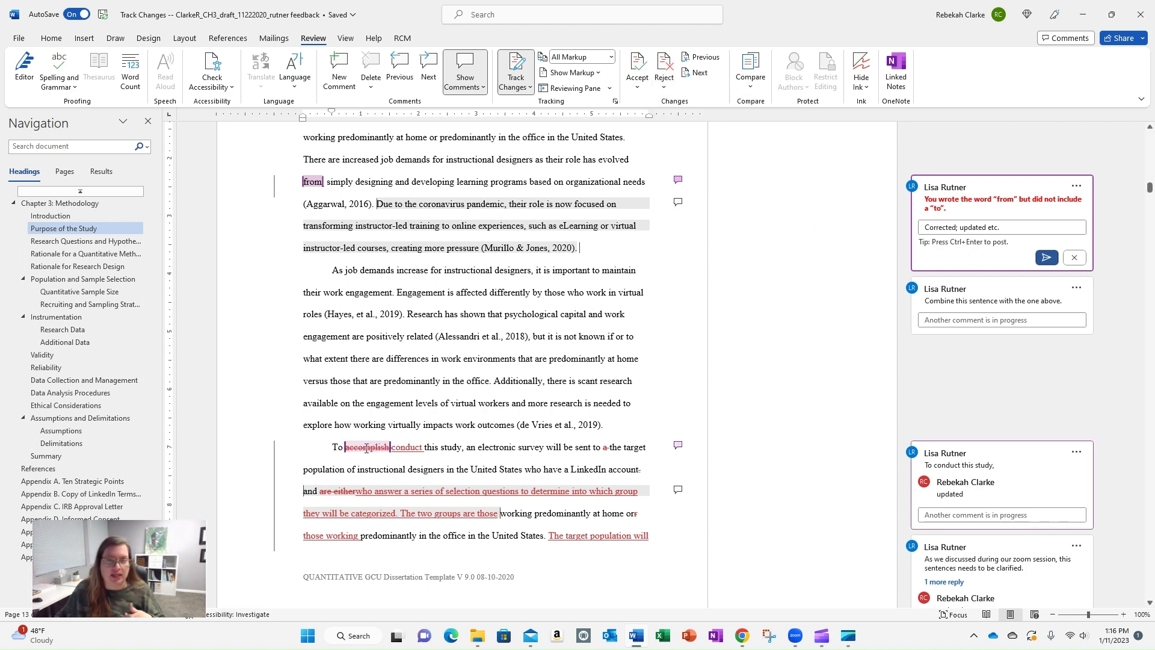
click(638, 65)
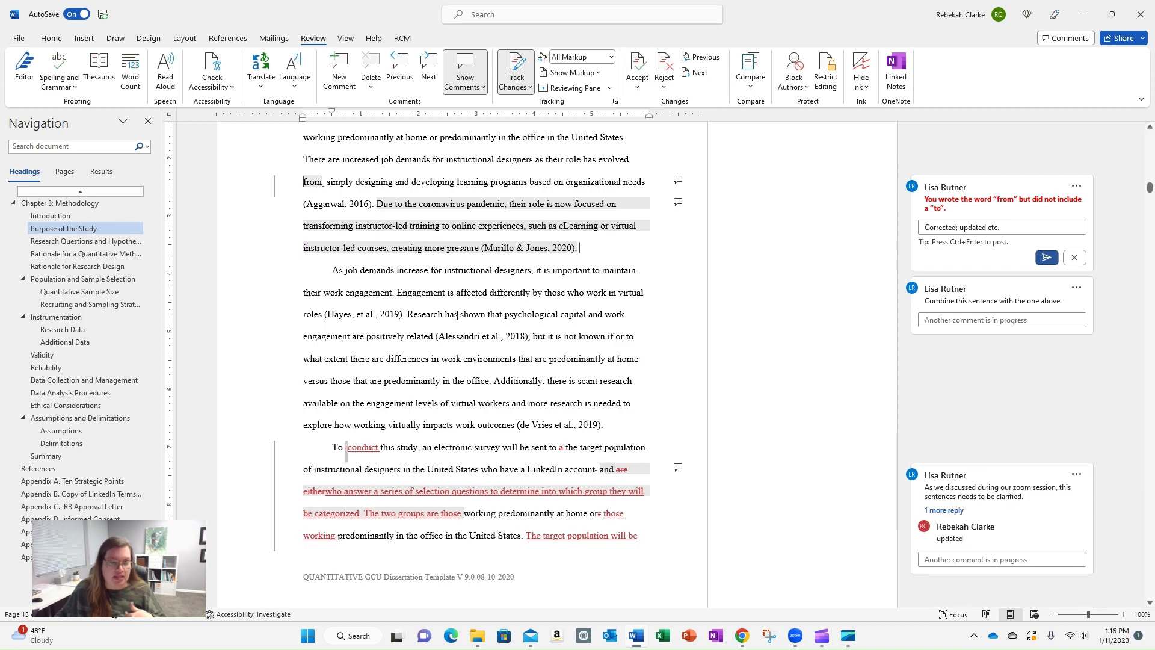
click(636, 66)
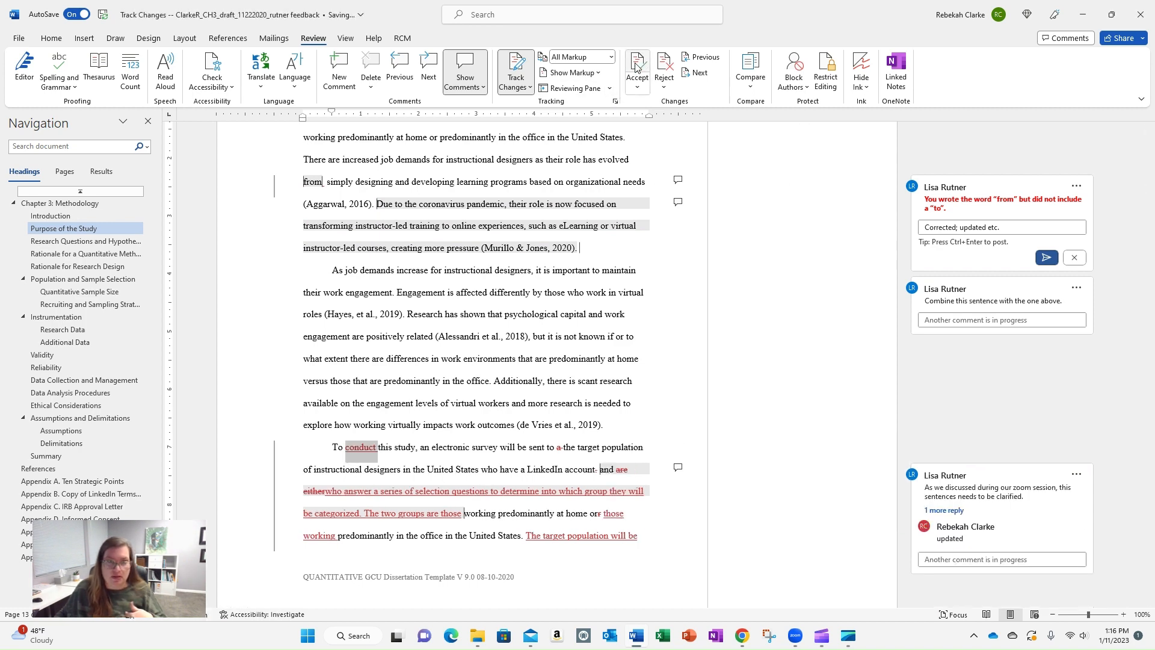
click(637, 66)
click(637, 66)
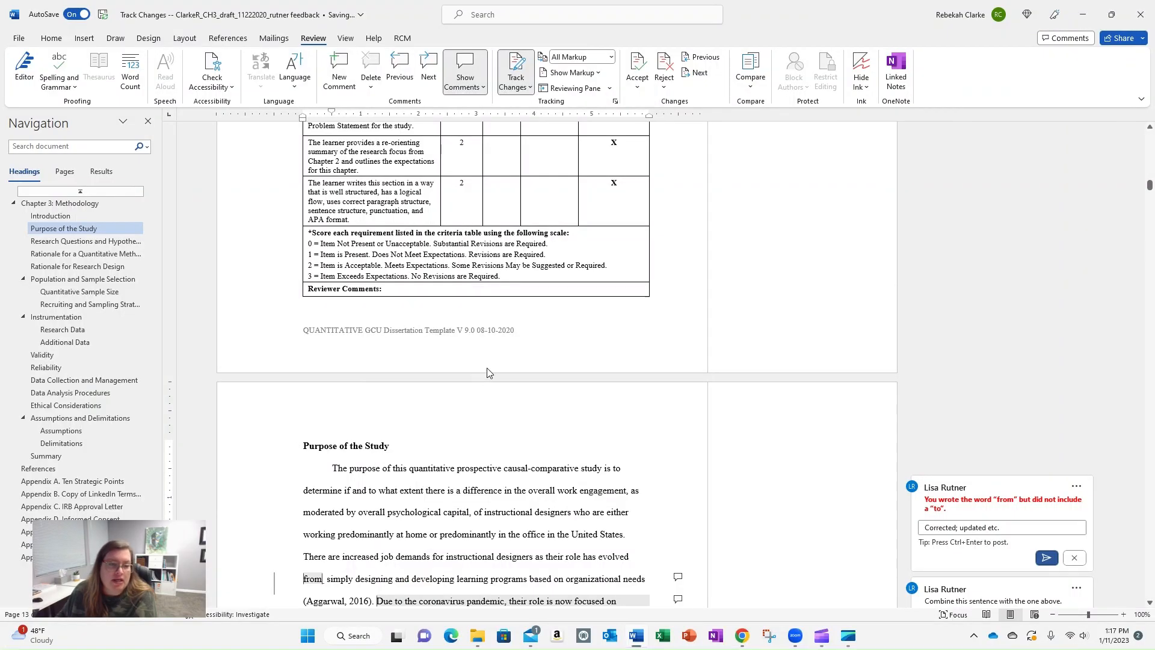
- Step forward through the reviewer comments to the one about the quantitative study rationale sentence in Rationale for a Quantitative Methodology
scroll(486, 367, down, 4)
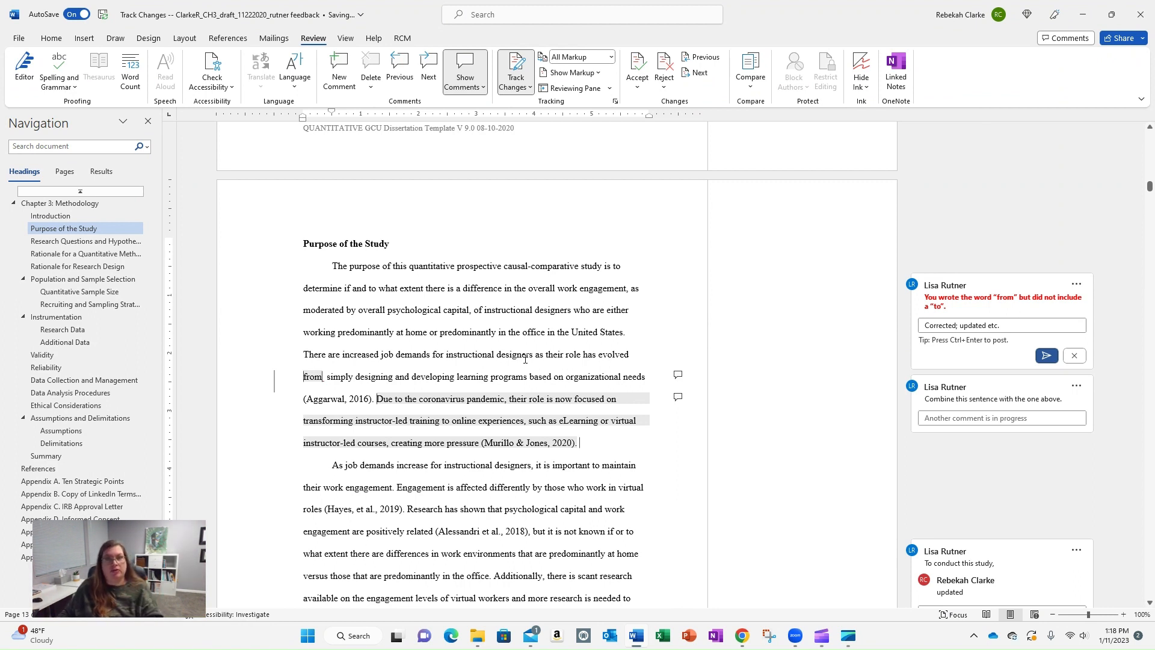
click(425, 68)
click(425, 68)
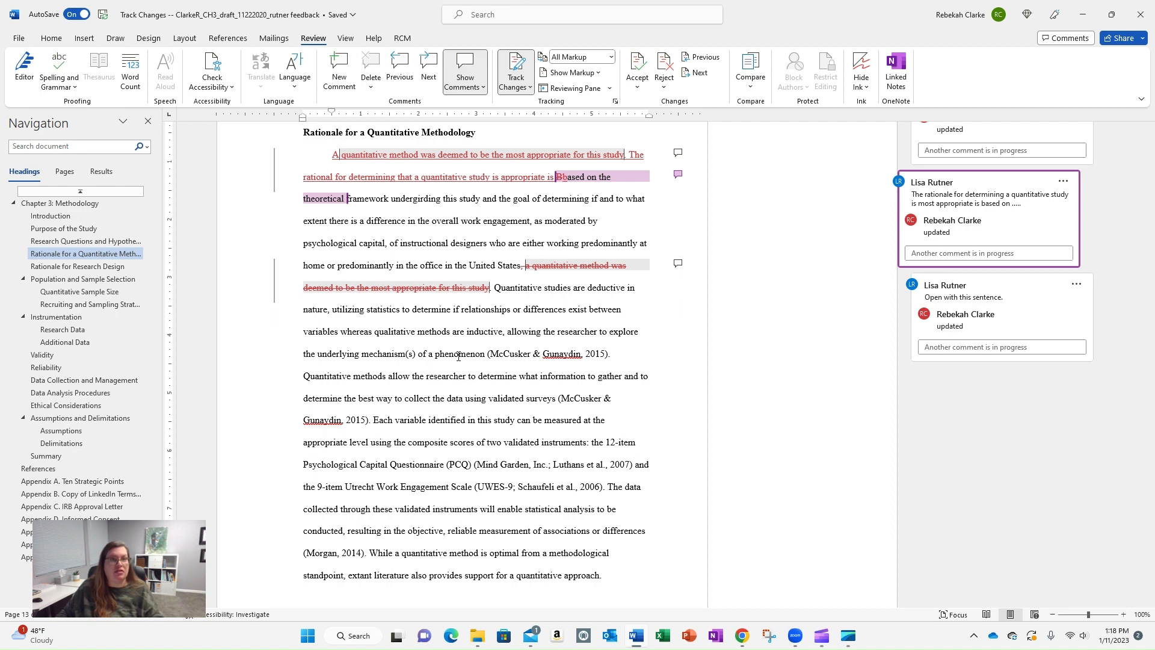
- Examine the options for deleting comments, including all comments in the document and all resolved comments, without deleting any
click(373, 88)
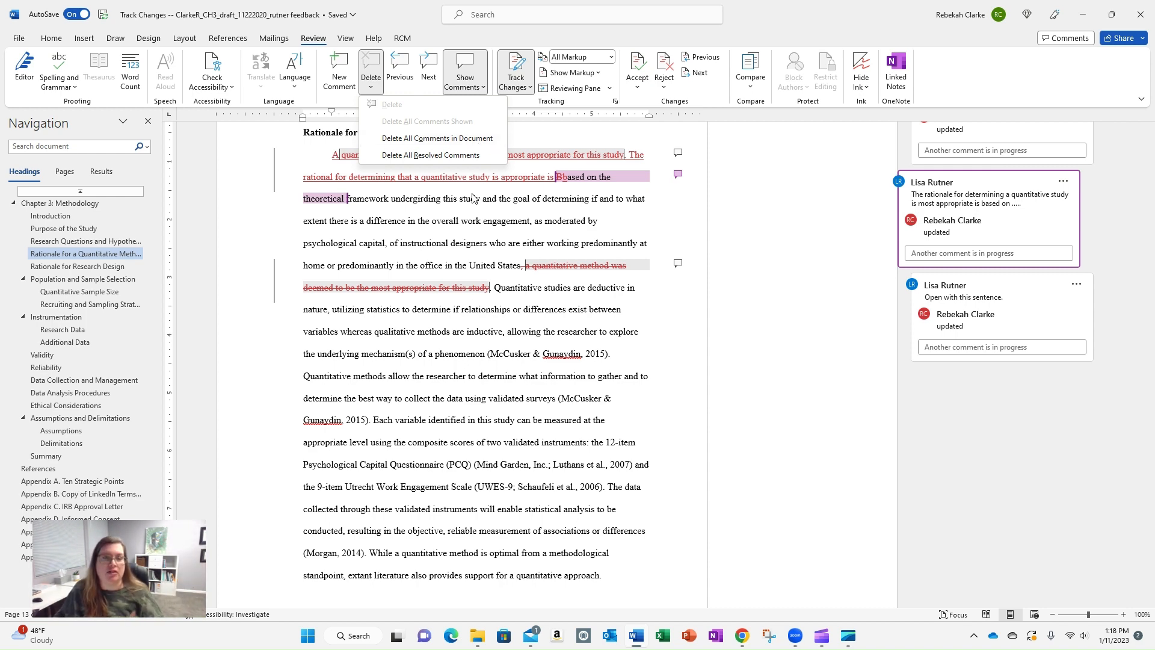
scroll(503, 326, down, 1)
scroll(503, 327, down, 1)
click(443, 356)
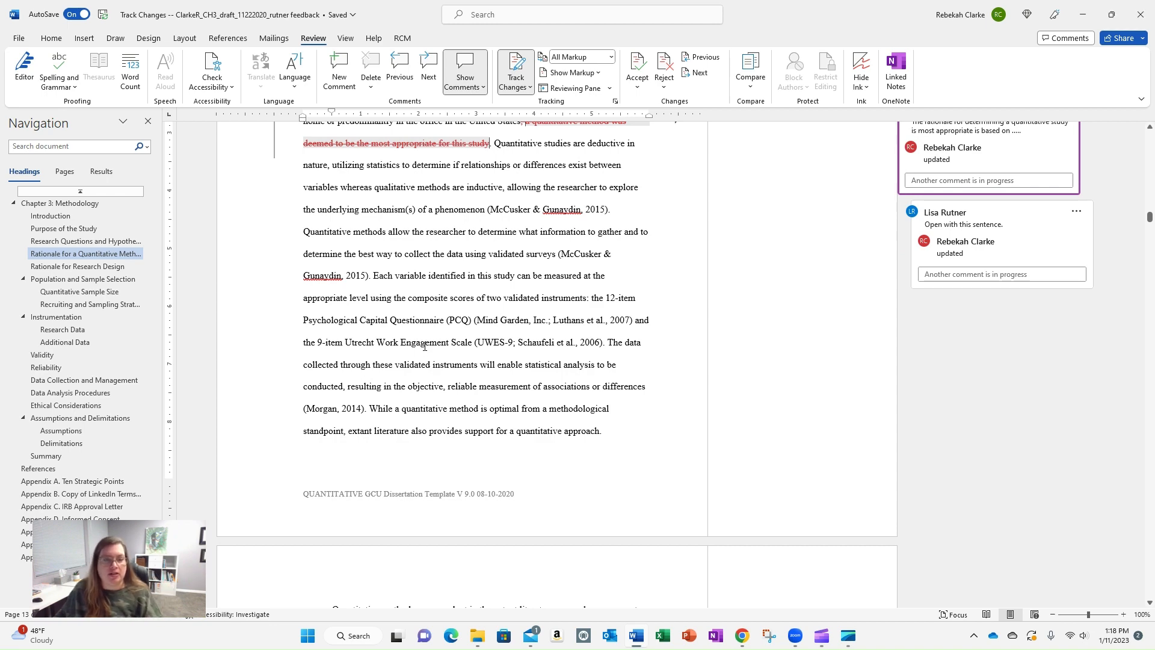
- Examine the scoring criteria table and the preceding body paragraphs in Rationale for a Quantitative Methodology
scroll(424, 345, down, 10)
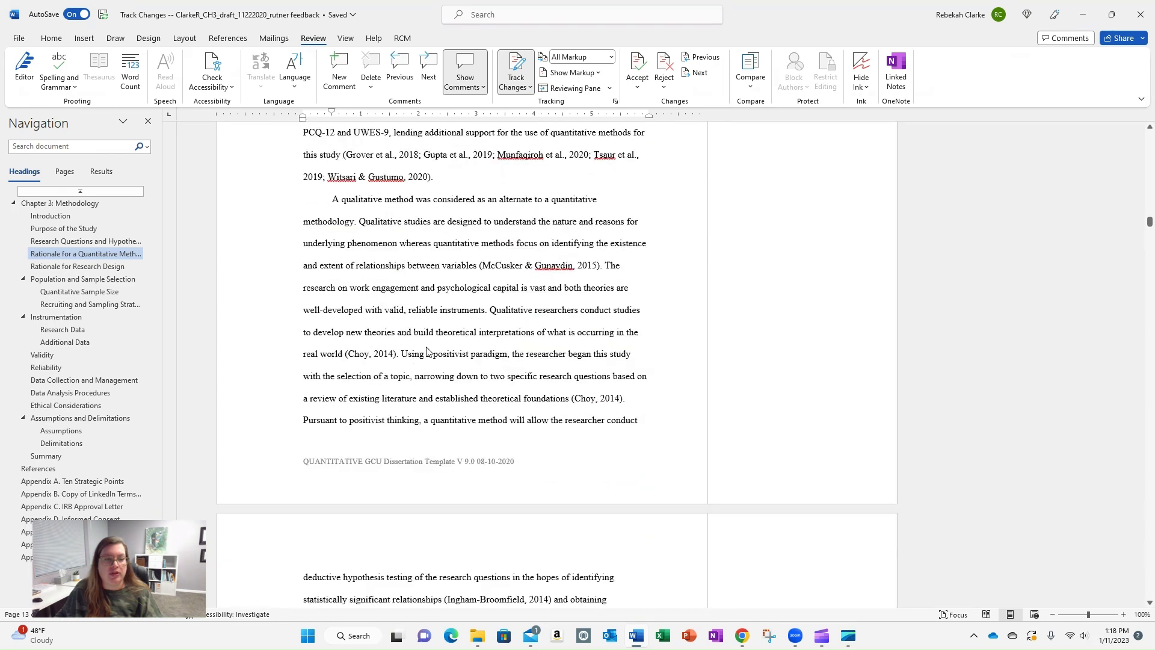
scroll(427, 352, down, 9)
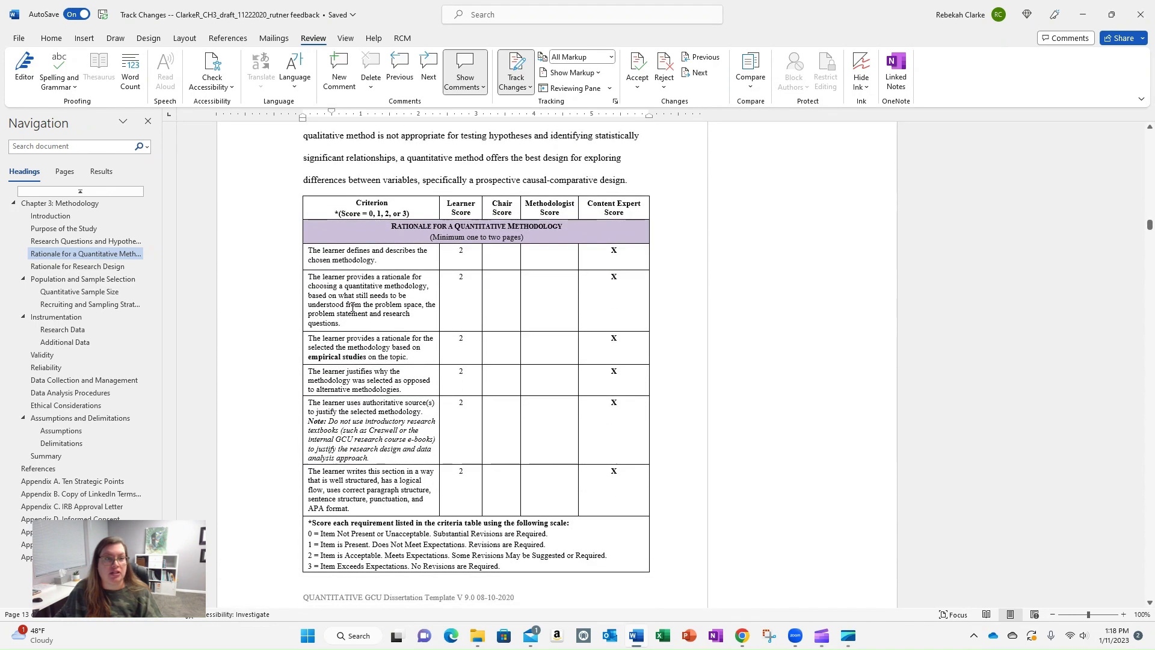
click(352, 306)
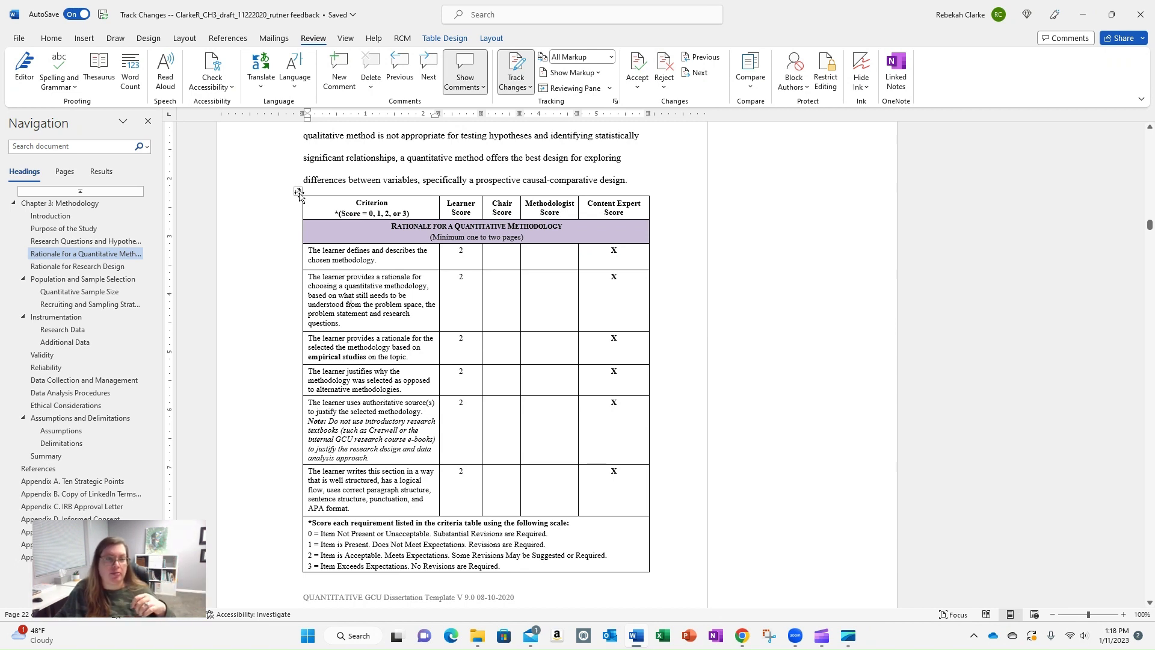
scroll(445, 323, up, 6)
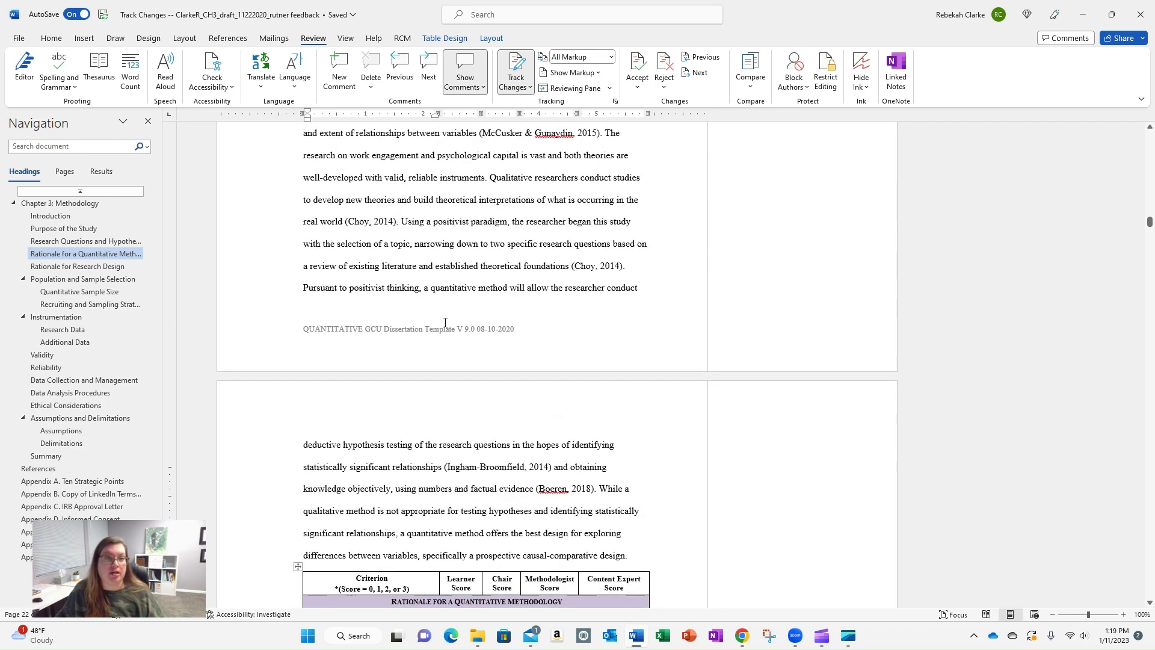
scroll(445, 322, up, 6)
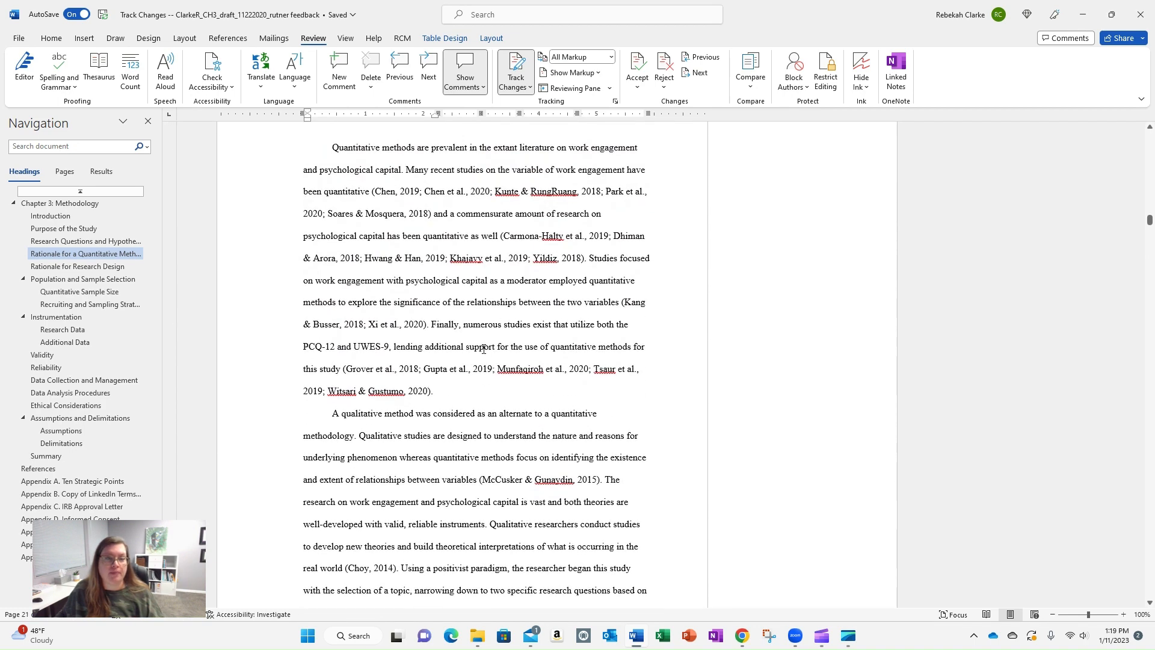